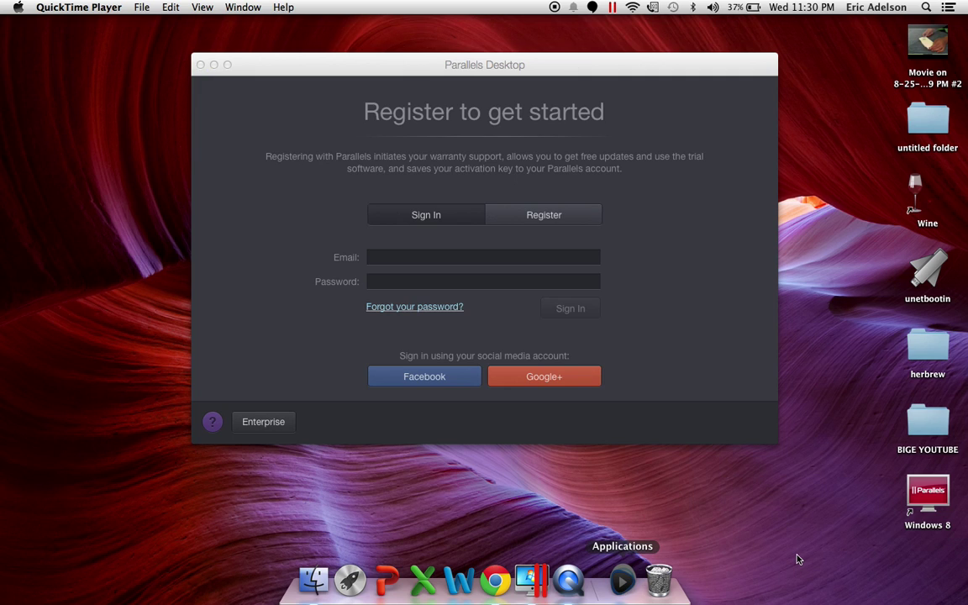
Bring the Parallels Desktop 'Register to get started' window to the front
{"action": "left_click", "coordinate": [623, 580]}
{"action": "left_click", "coordinate": [782, 529]}
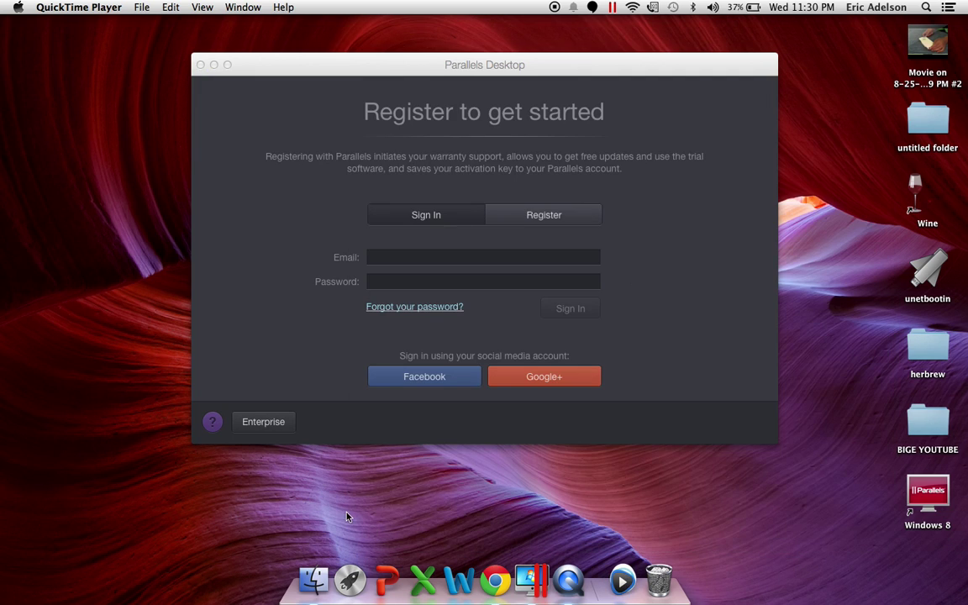
{"action": "left_click", "coordinate": [426, 260]}
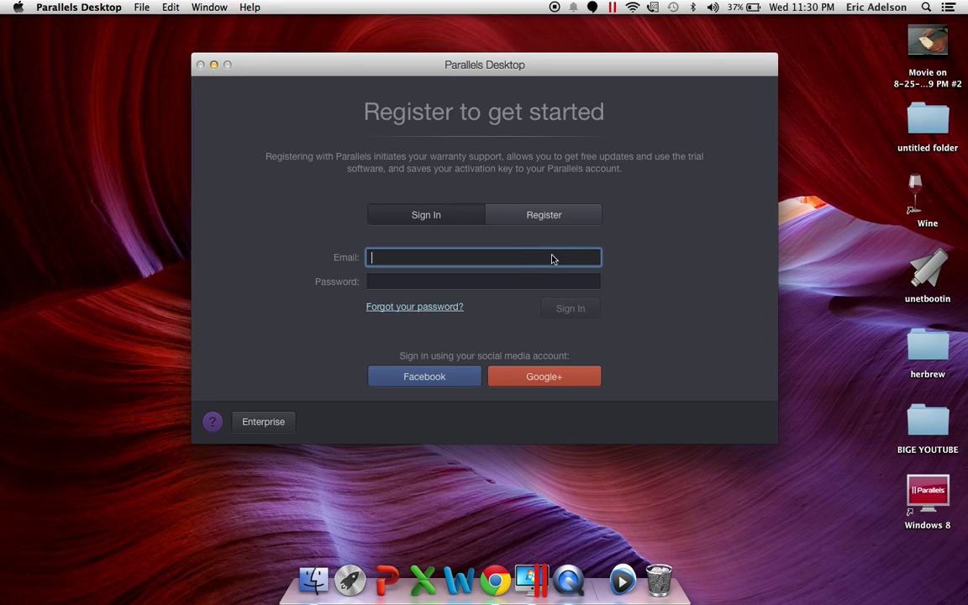
Switch to the Register tab and enter the account holder's name
{"action": "left_click", "coordinate": [567, 215]}
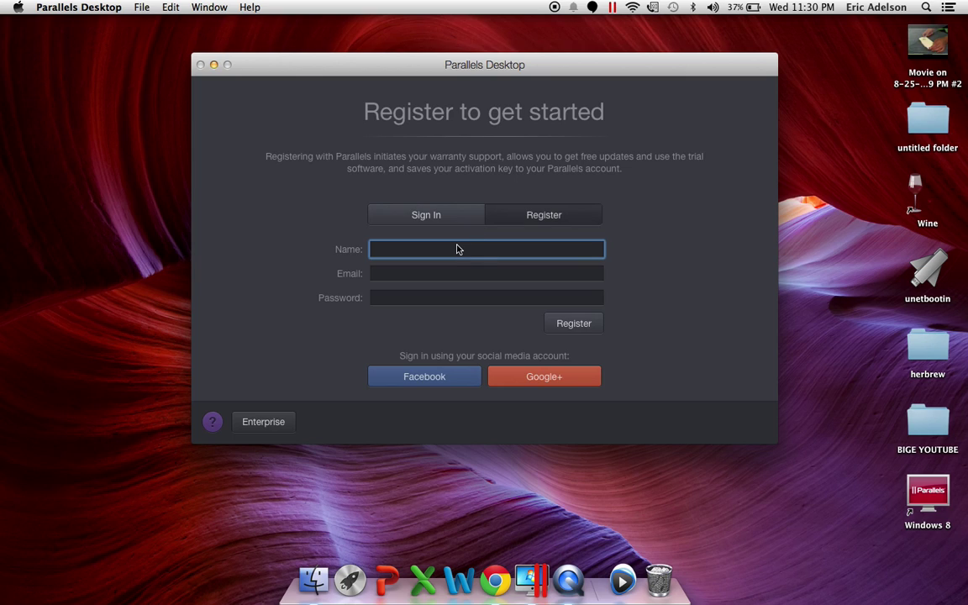
{"action": "type", "text": "Eaelectronic"}
Fill in the e-mail address and password, then submit the new account registration
{"action": "left_click", "coordinate": [456, 274]}
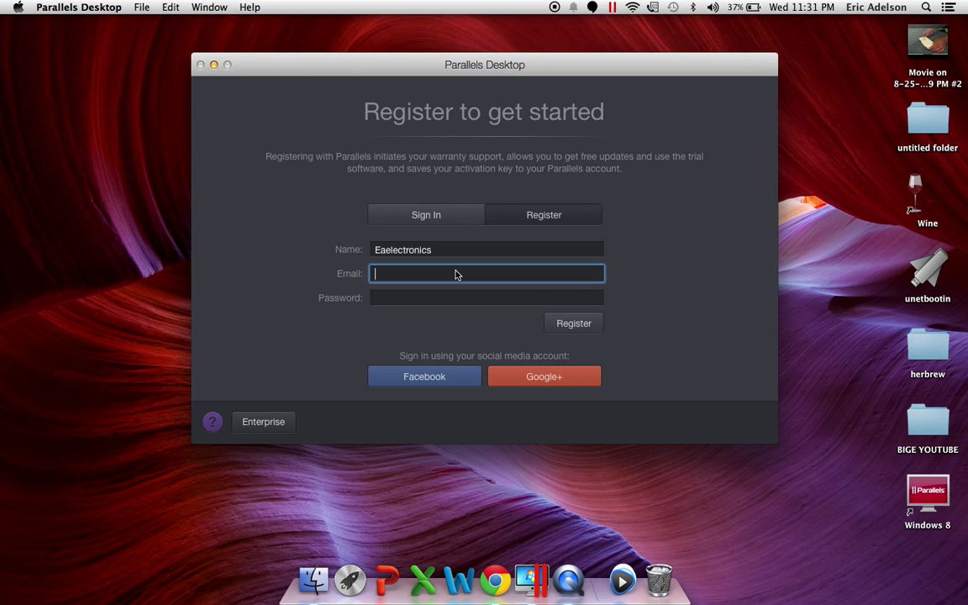
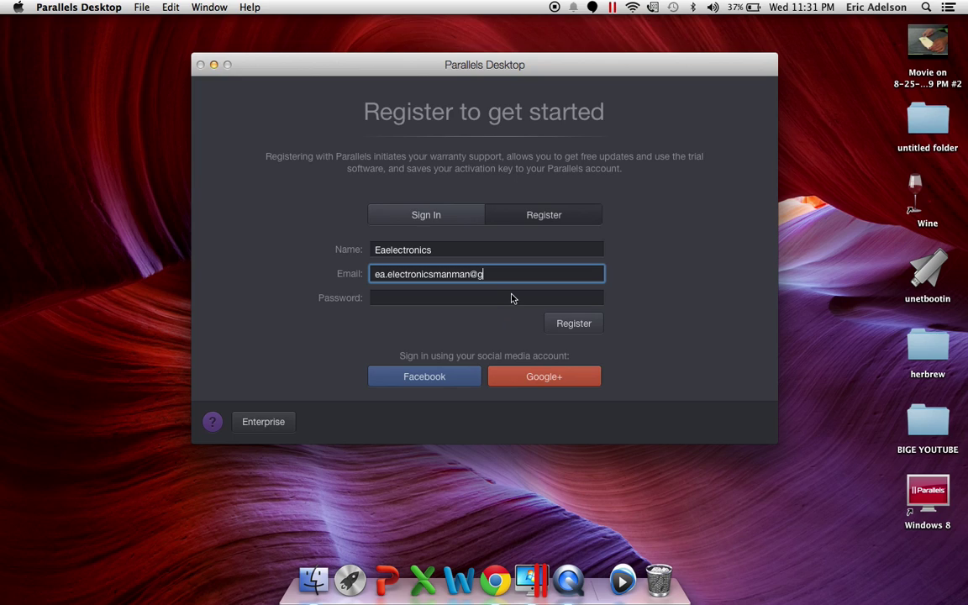
{"action": "key", "text": "Tab"}
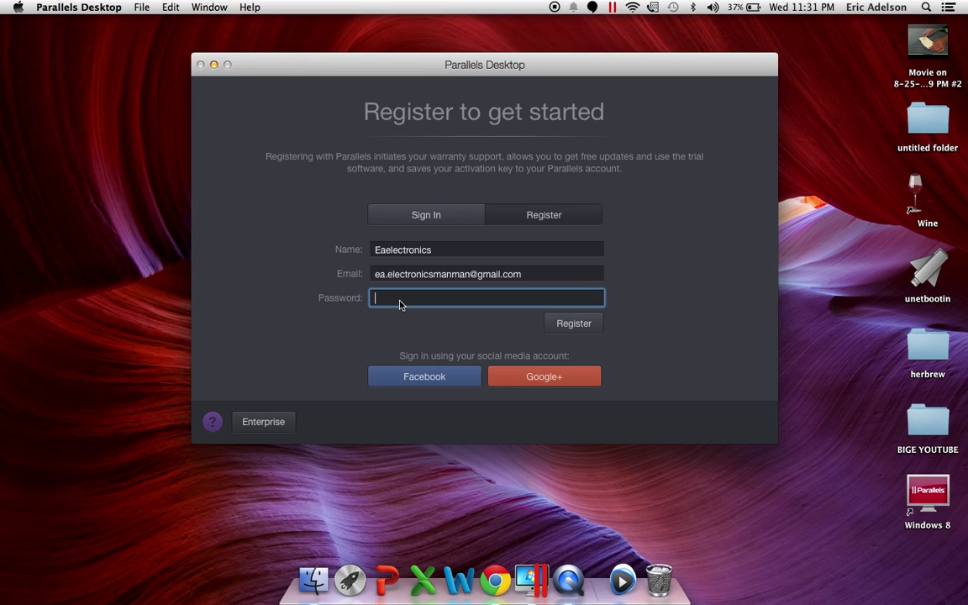
{"action": "key", "text": "BackSpace"}
{"action": "left_click_drag", "start_coordinate": [470, 66], "coordinate": [508, 65]}
{"action": "type", "text": "••"}
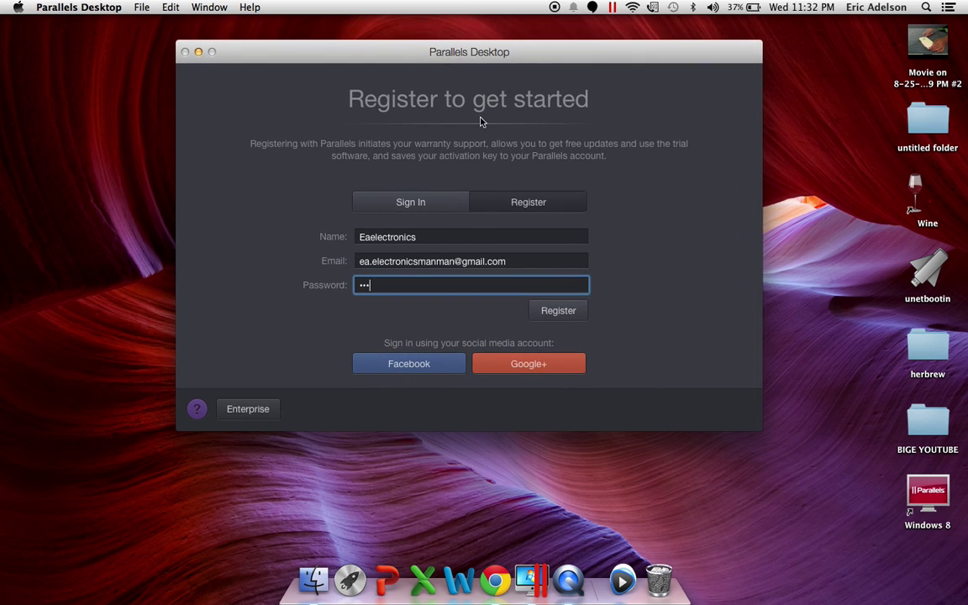
{"action": "type", "text": "••••••"}
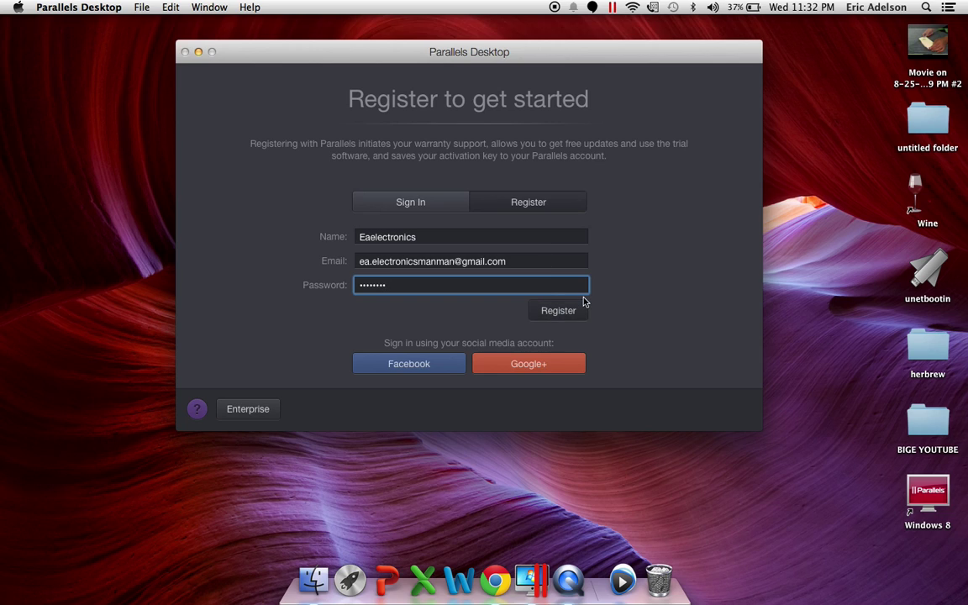
{"action": "left_click", "coordinate": [562, 319]}
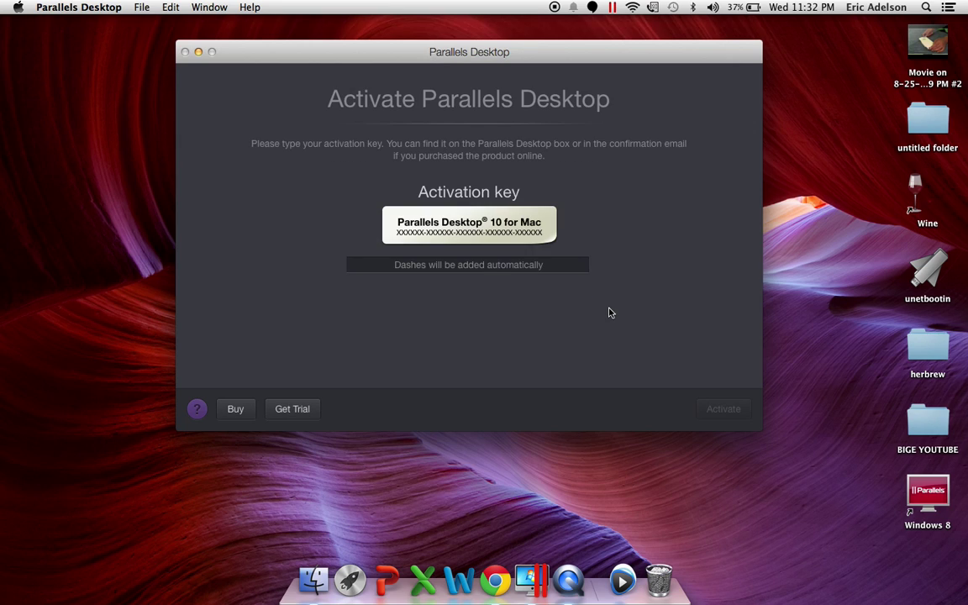
Choose Get Trial instead of an activation key and acknowledge the activation success alert
{"action": "left_click", "coordinate": [553, 264]}
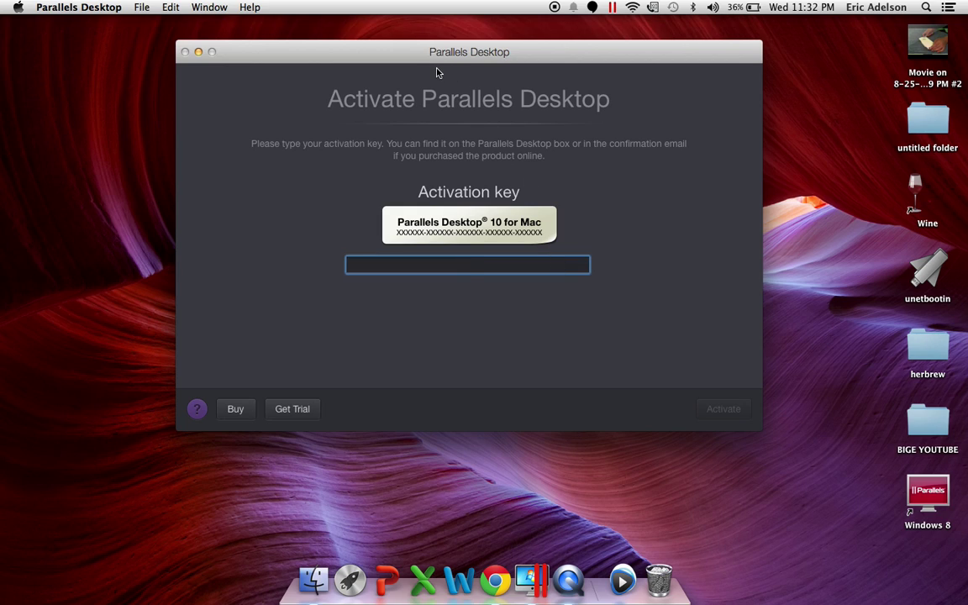
{"action": "left_click_drag", "start_coordinate": [436, 60], "coordinate": [421, 66]}
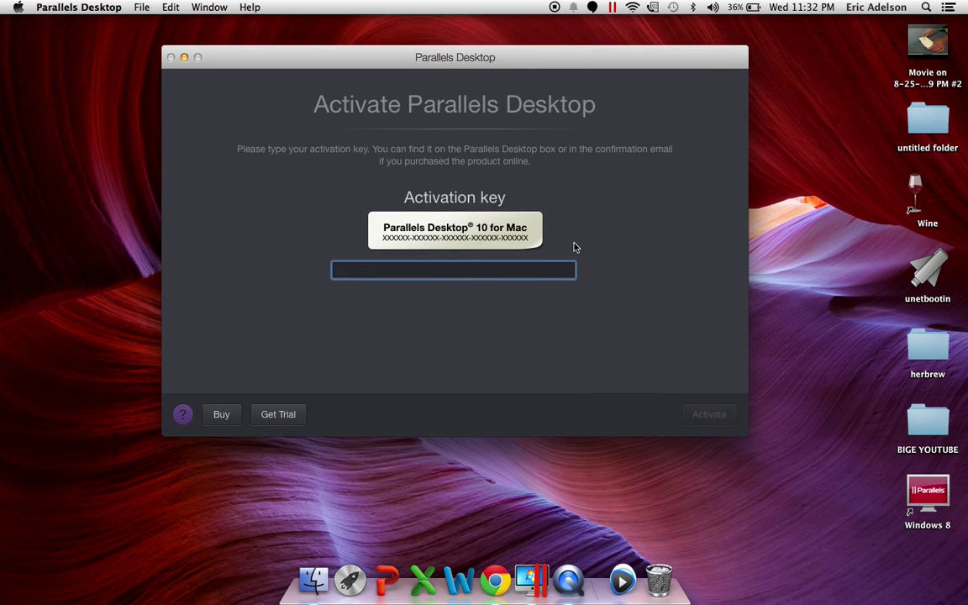
{"action": "left_click", "coordinate": [282, 420]}
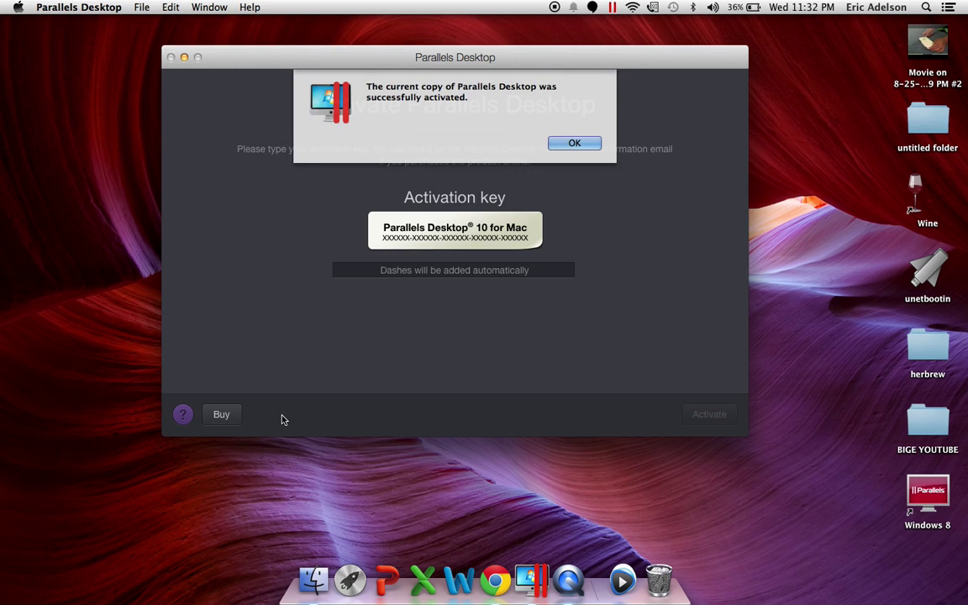
{"action": "left_click", "coordinate": [575, 144]}
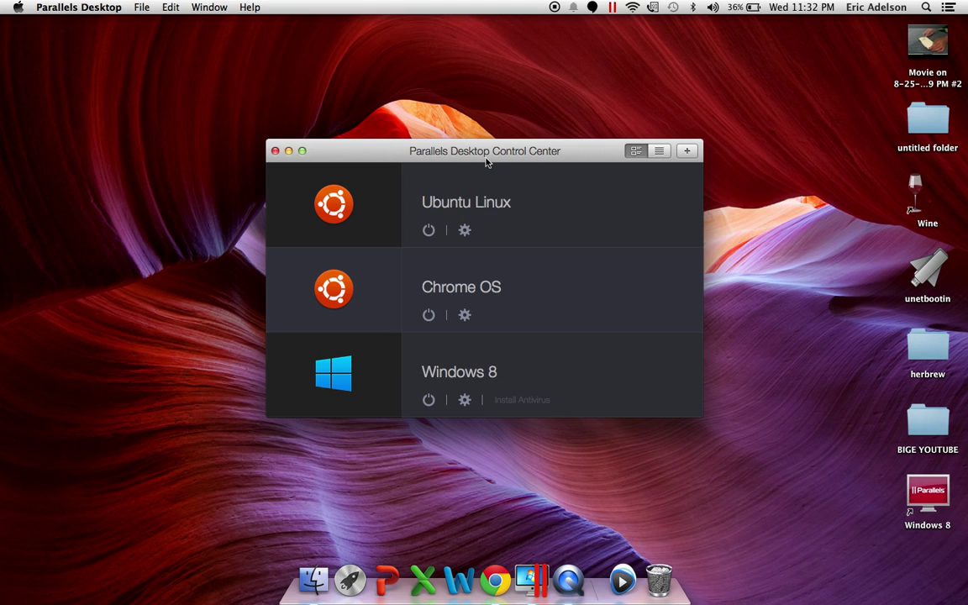
Move the Control Center up and left and bring up Finder on Macintosh HD
{"action": "left_click_drag", "start_coordinate": [482, 159], "coordinate": [443, 108]}
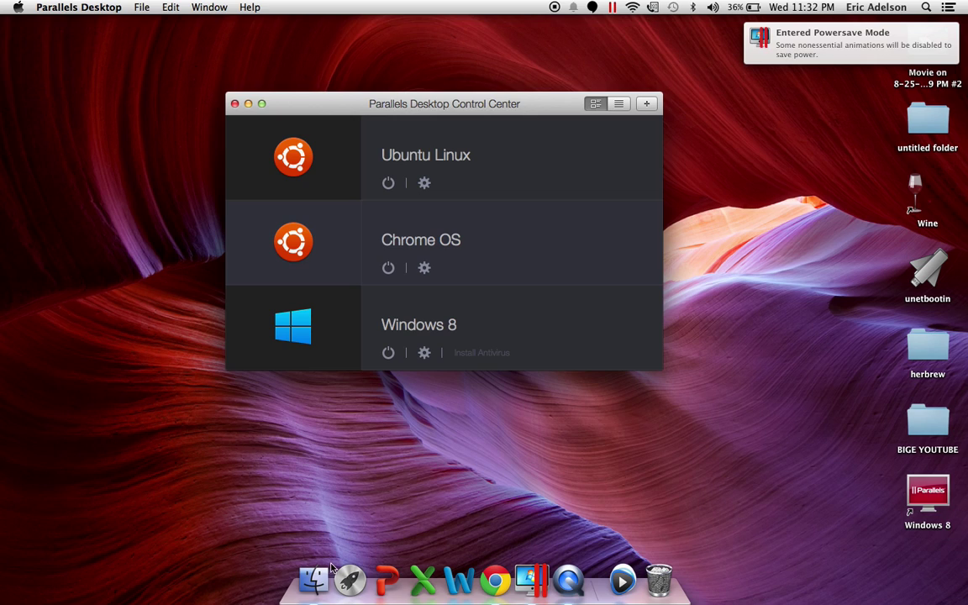
{"action": "left_click", "coordinate": [315, 595]}
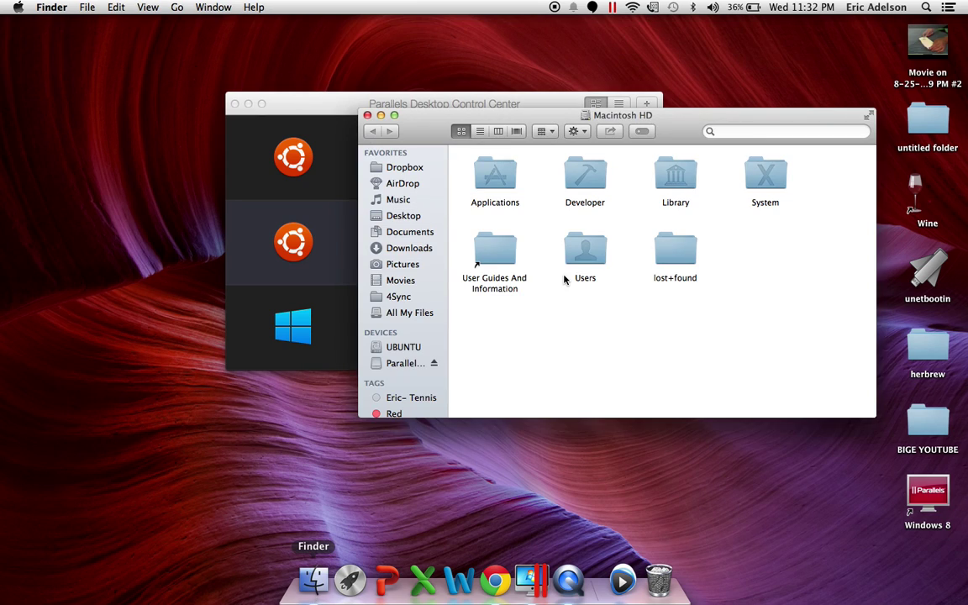
Open Library > Preferences > Parallels on Macintosh HD to reach the license XML files
{"action": "left_click", "coordinate": [682, 174]}
{"action": "double_click", "coordinate": [682, 174]}
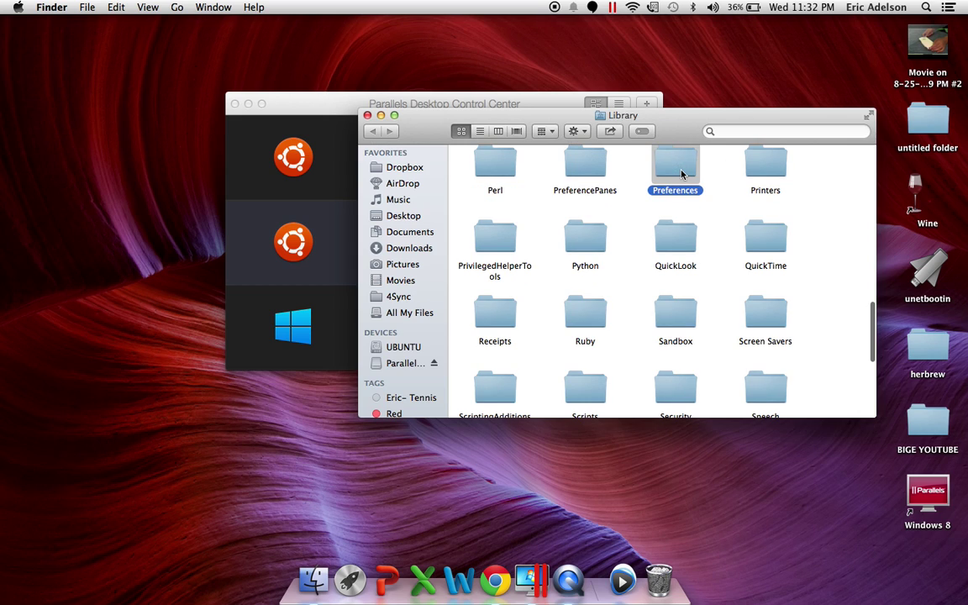
{"action": "double_click", "coordinate": [681, 174]}
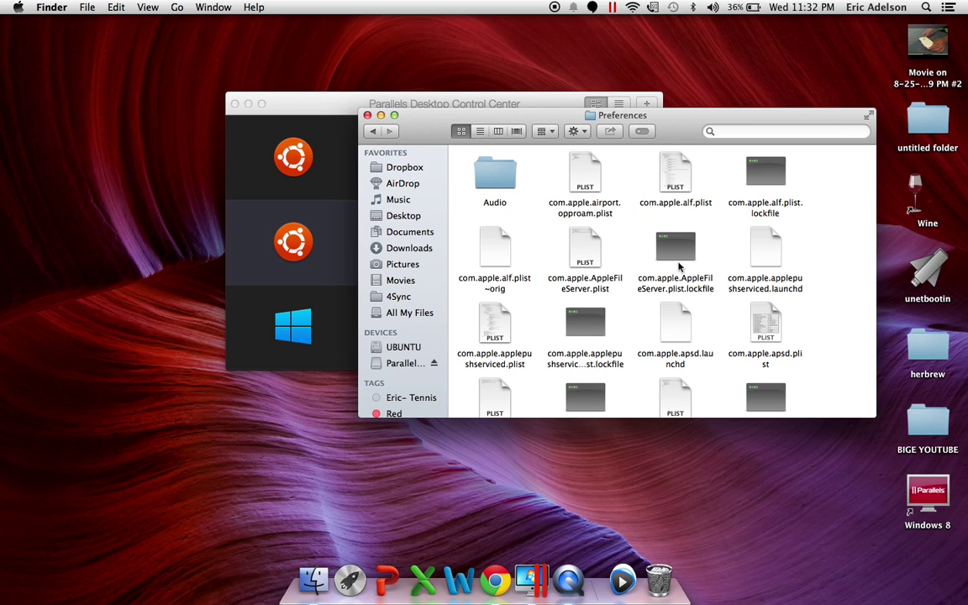
{"action": "scroll", "coordinate": [717, 275], "scroll_direction": "down", "scroll_amount": 10}
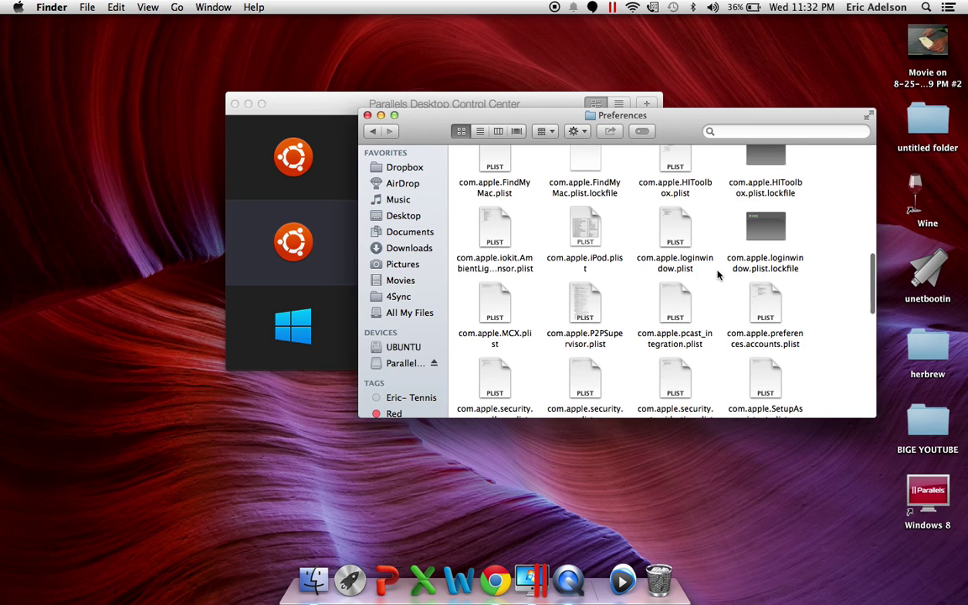
{"action": "scroll", "coordinate": [717, 275], "scroll_direction": "down", "scroll_amount": 8}
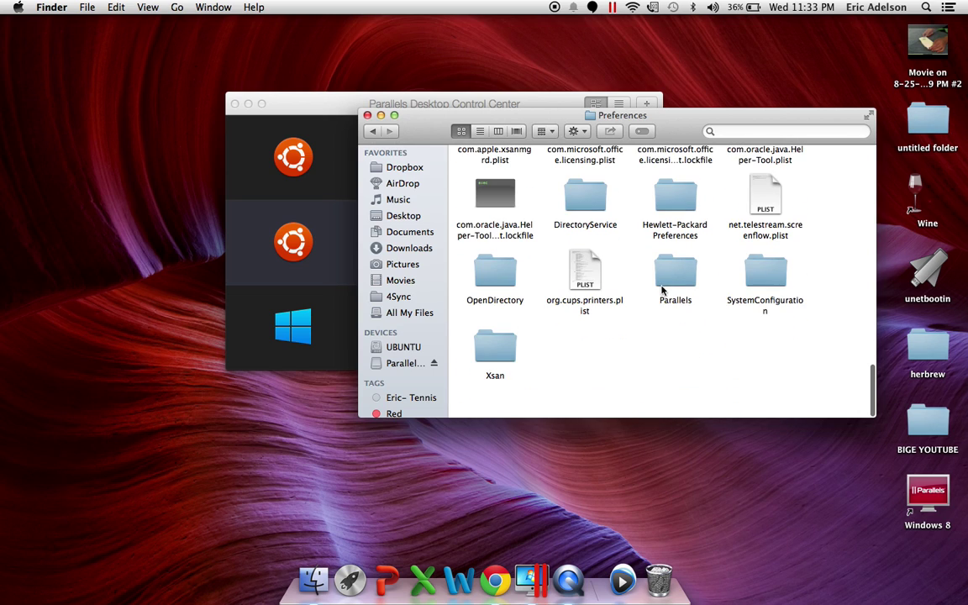
{"action": "left_click", "coordinate": [672, 276]}
{"action": "double_click", "coordinate": [672, 275]}
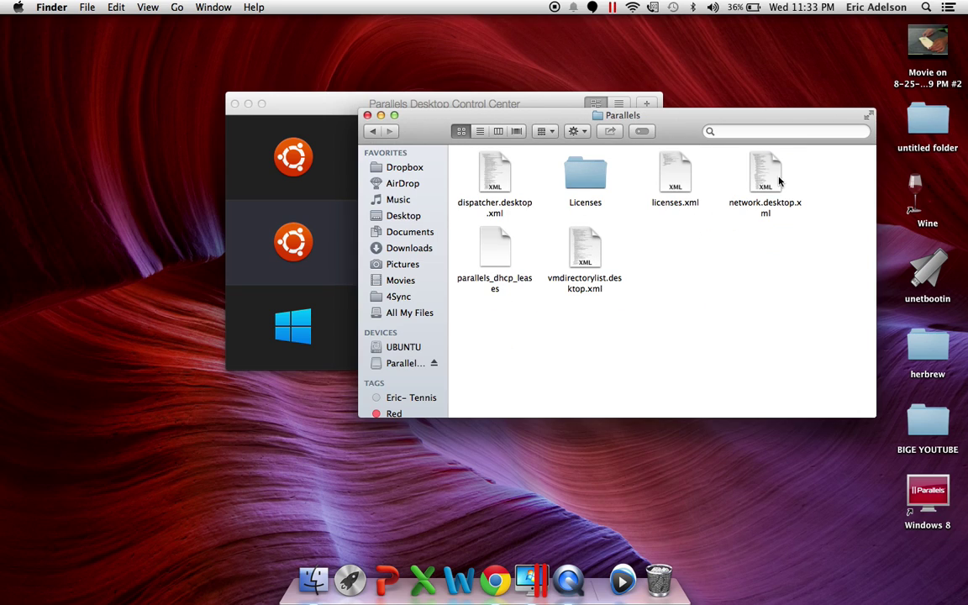
Move licenses.xml to the Trash, bringing up the administrator password prompt
{"action": "left_click", "coordinate": [673, 177]}
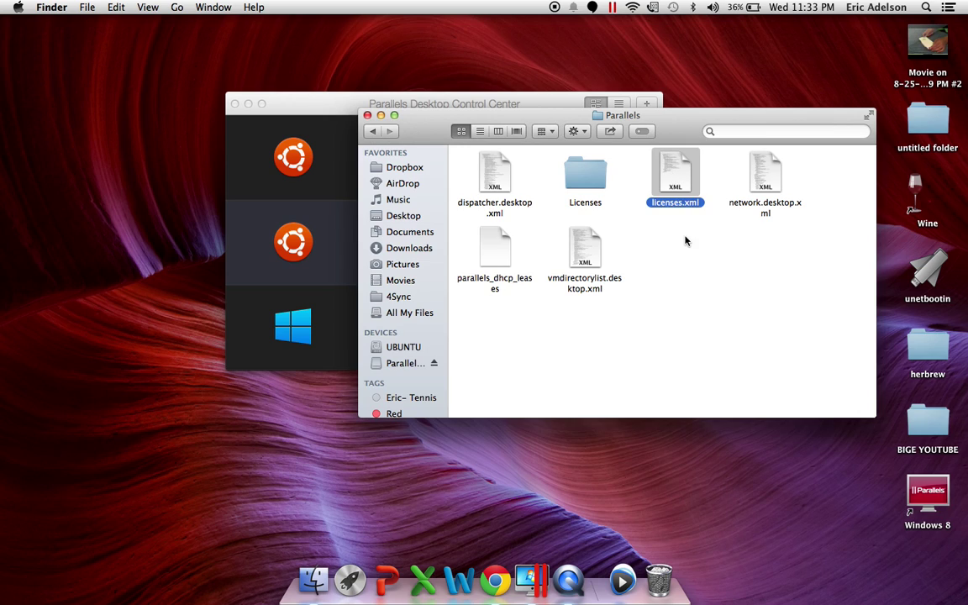
{"action": "left_click_drag", "start_coordinate": [675, 176], "coordinate": [702, 351]}
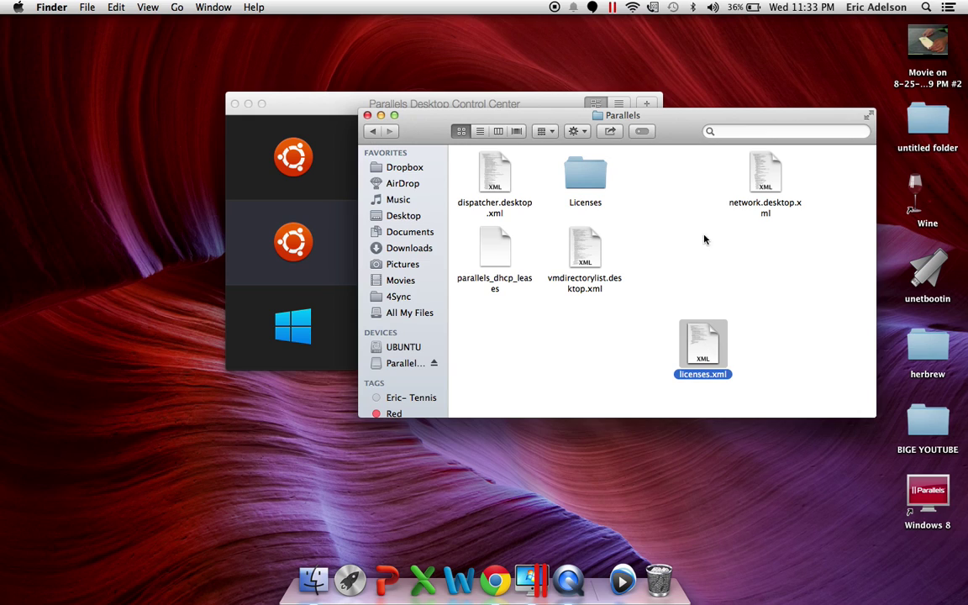
{"action": "left_click_drag", "start_coordinate": [706, 370], "coordinate": [689, 328]}
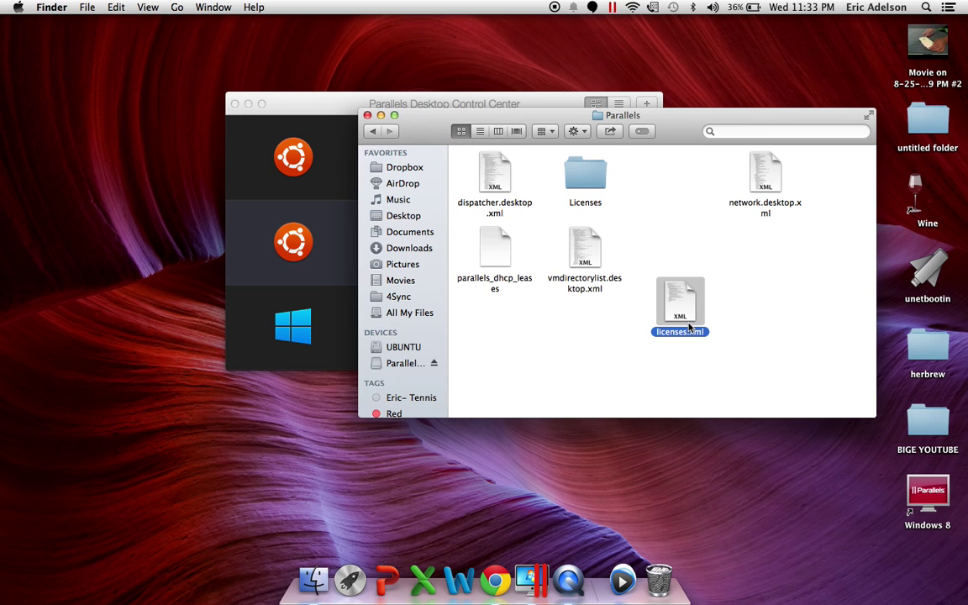
{"action": "right_click", "coordinate": [689, 328]}
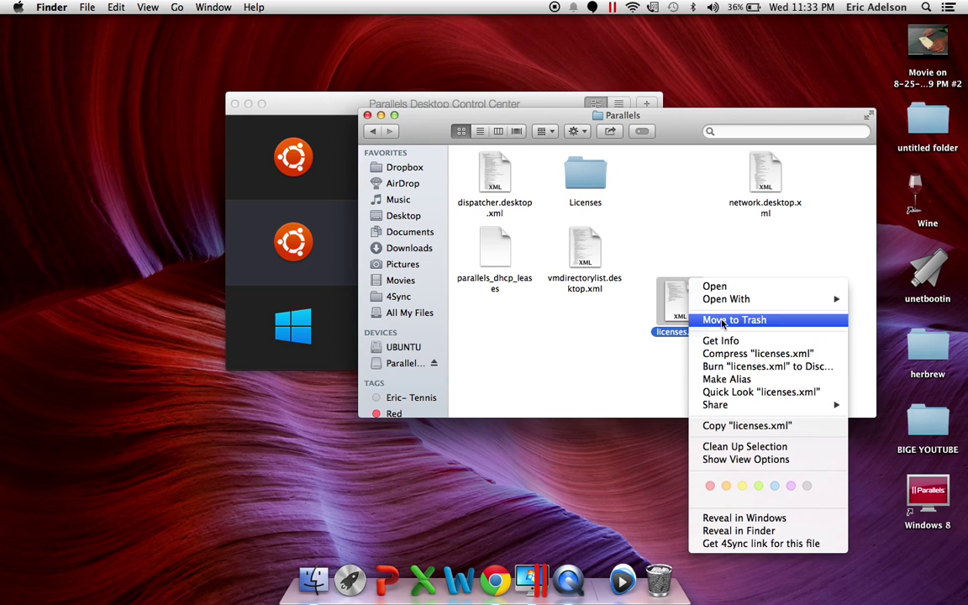
{"action": "left_click", "coordinate": [723, 321]}
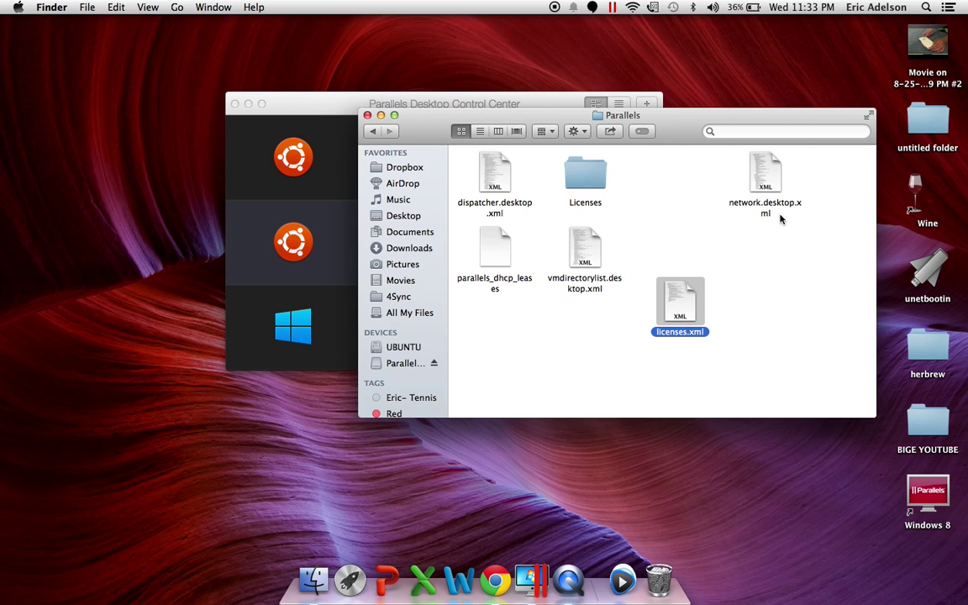
{"action": "left_click", "coordinate": [767, 168]}
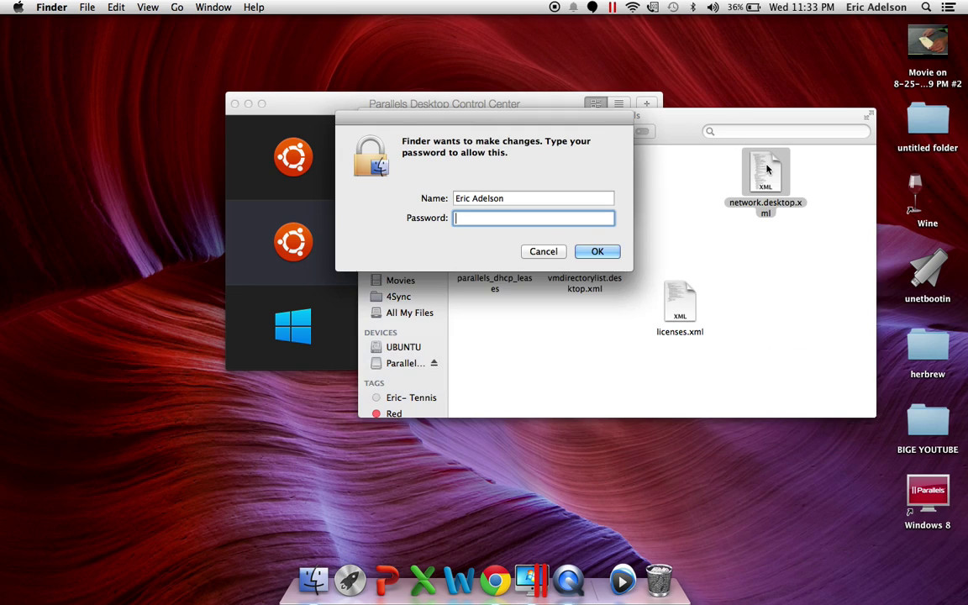
Enter the administrator password to authorise trashing licenses.xml
{"action": "right_click", "coordinate": [766, 168]}
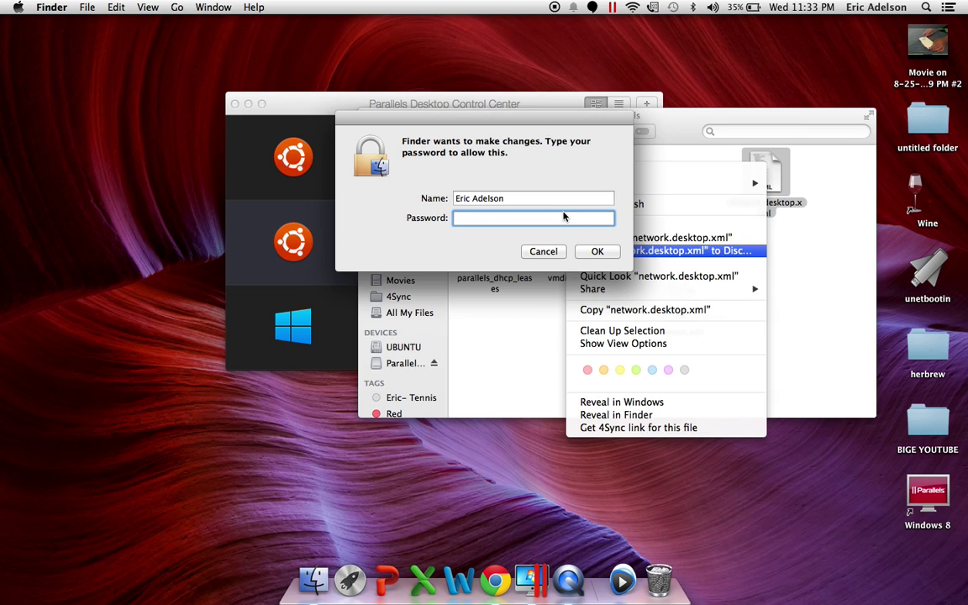
{"action": "left_click", "coordinate": [564, 217]}
{"action": "type", "text": "•••••••"}
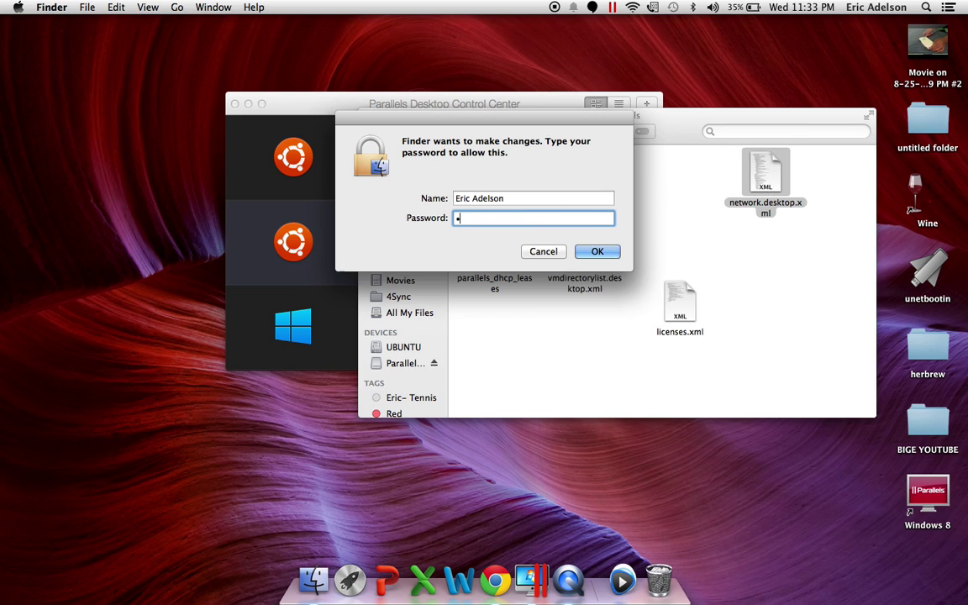
{"action": "type", "text": "•"}
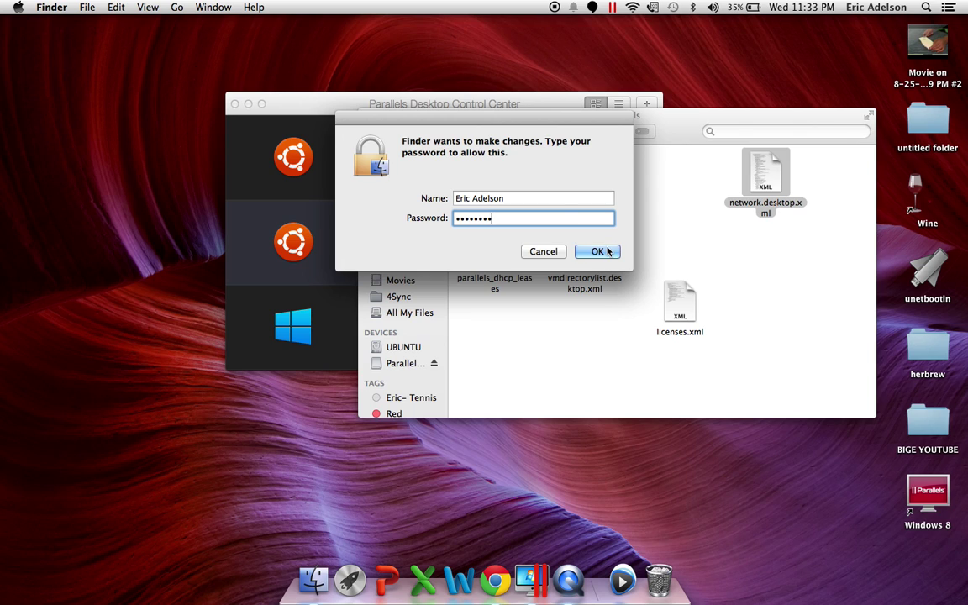
{"action": "left_click", "coordinate": [603, 253]}
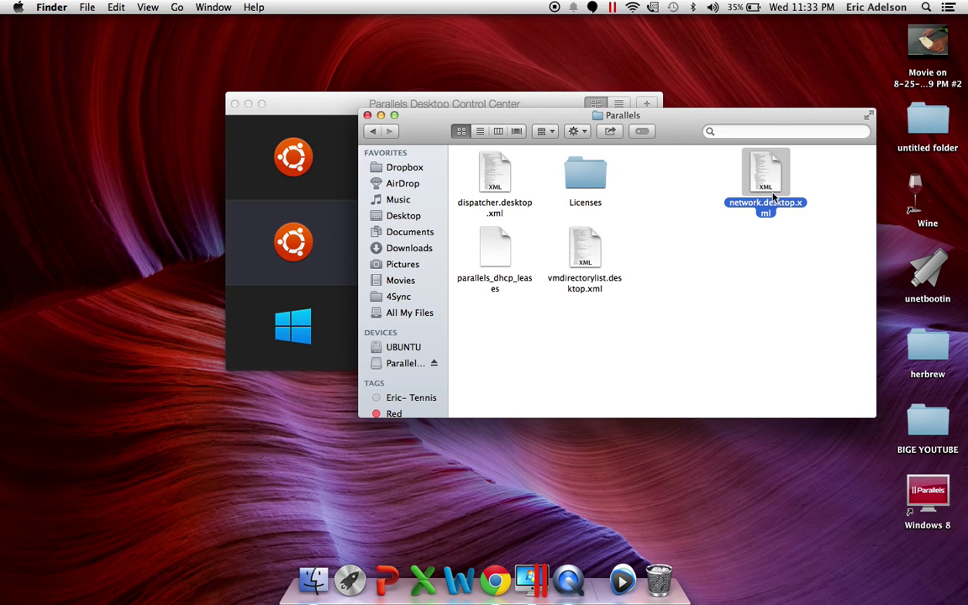
Deselect network.desktop.xml and close the Parallels Finder window
{"action": "right_click", "coordinate": [765, 187]}
{"action": "key", "text": "Escape"}
{"action": "left_click", "coordinate": [666, 233]}
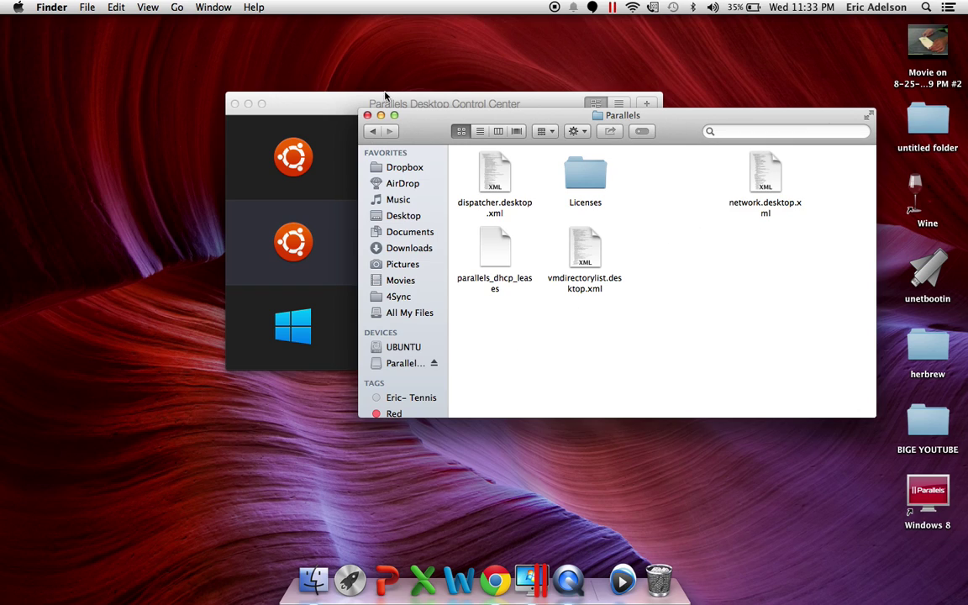
{"action": "left_click", "coordinate": [367, 115]}
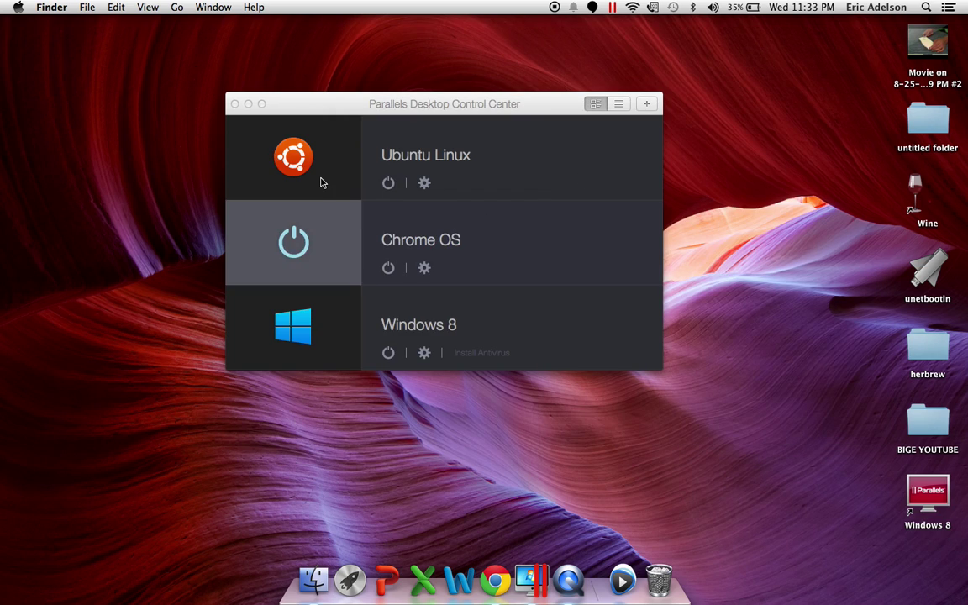
Start the Ubuntu Linux virtual machine from the Control Center
{"action": "left_click", "coordinate": [294, 156]}
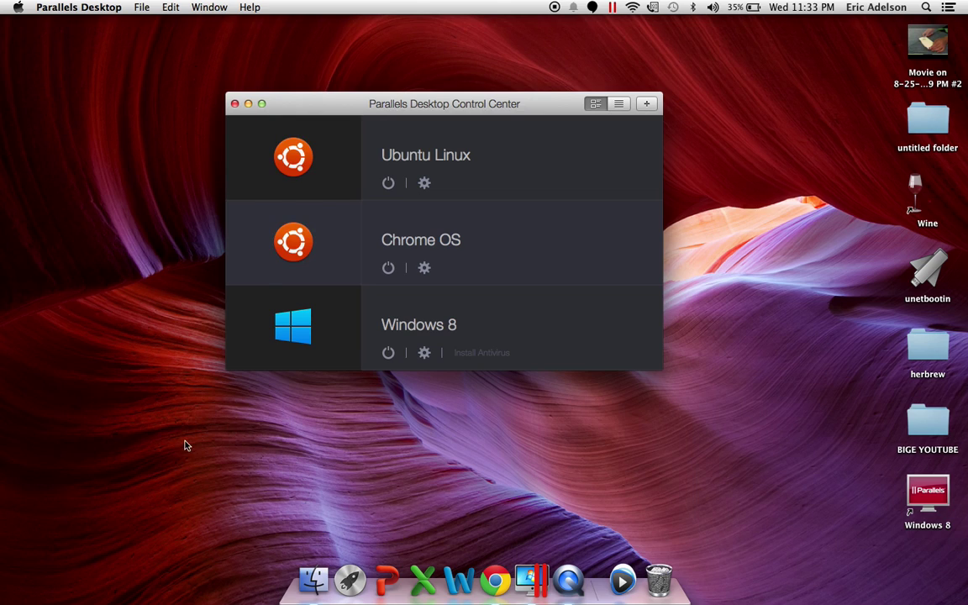
{"action": "mouse_move", "coordinate": [287, 160]}
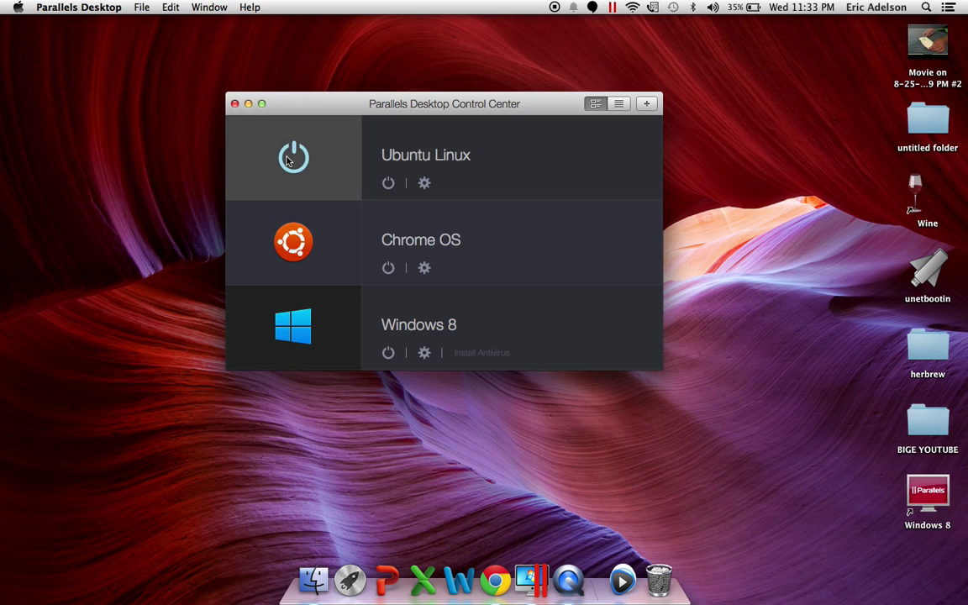
{"action": "left_click", "coordinate": [287, 160]}
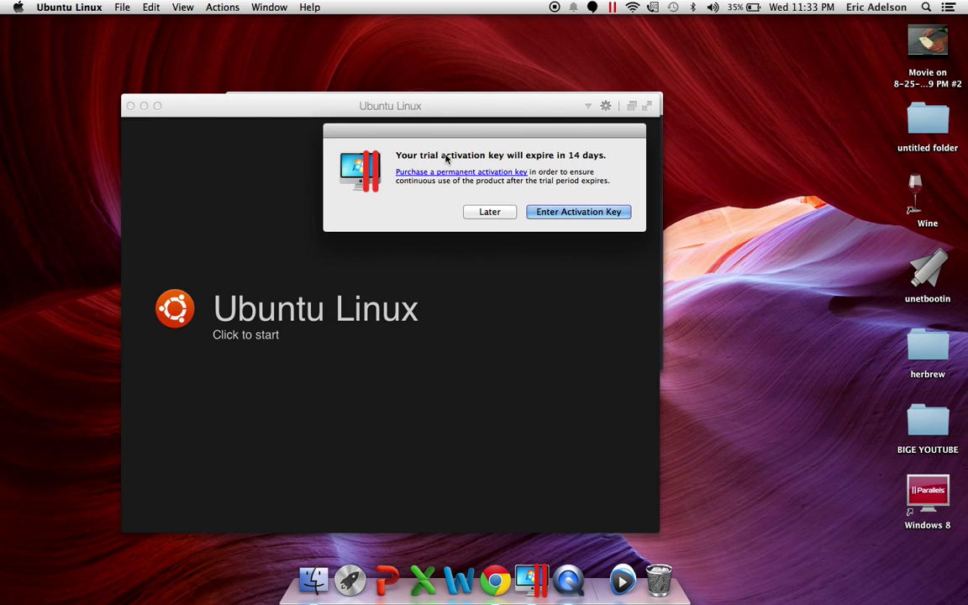
Choose Later on the activation-key notice, decline battery power saving, and boot Ubuntu Linux
{"action": "left_click_drag", "start_coordinate": [443, 157], "coordinate": [555, 156]}
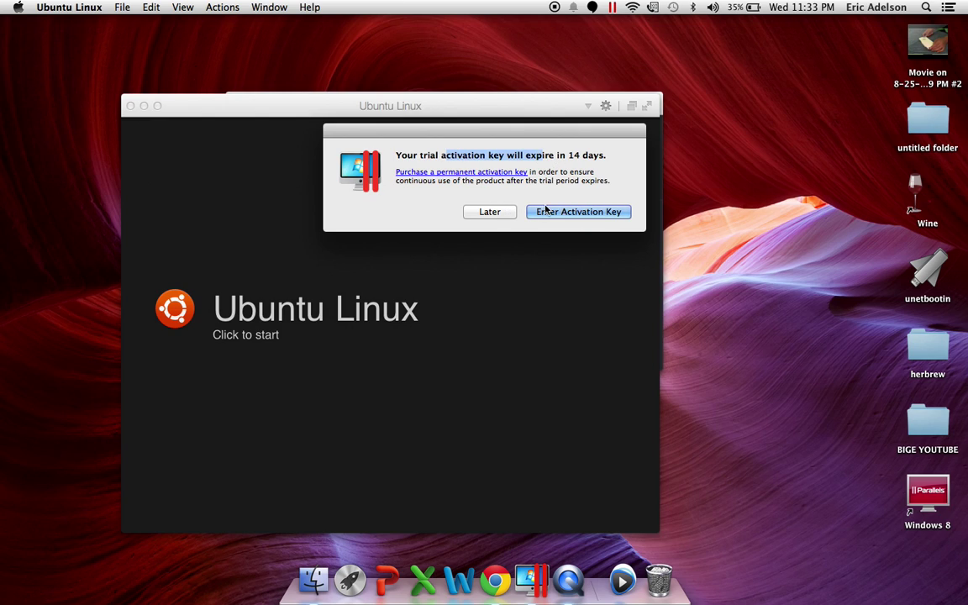
{"action": "left_click", "coordinate": [486, 211]}
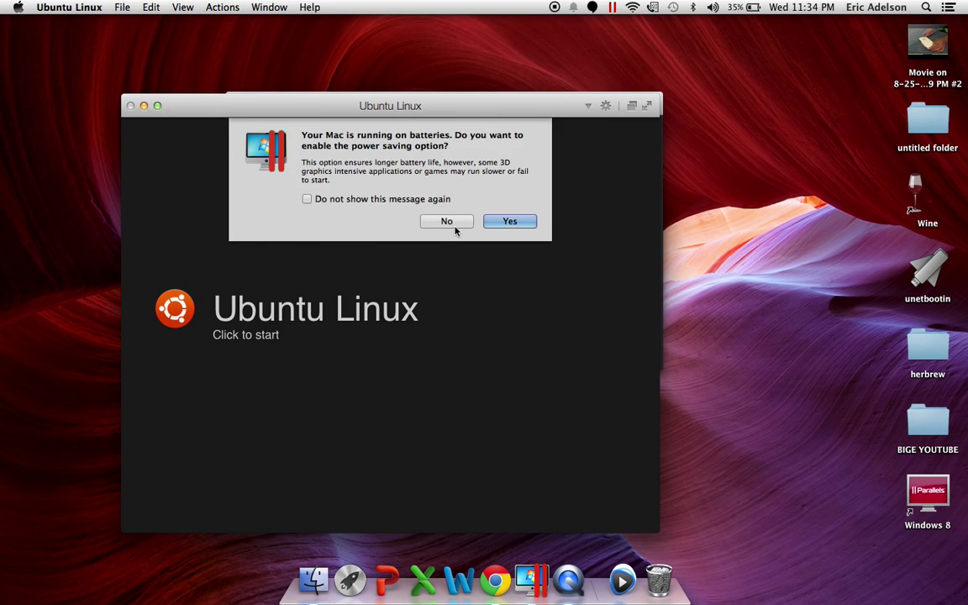
{"action": "left_click", "coordinate": [451, 222]}
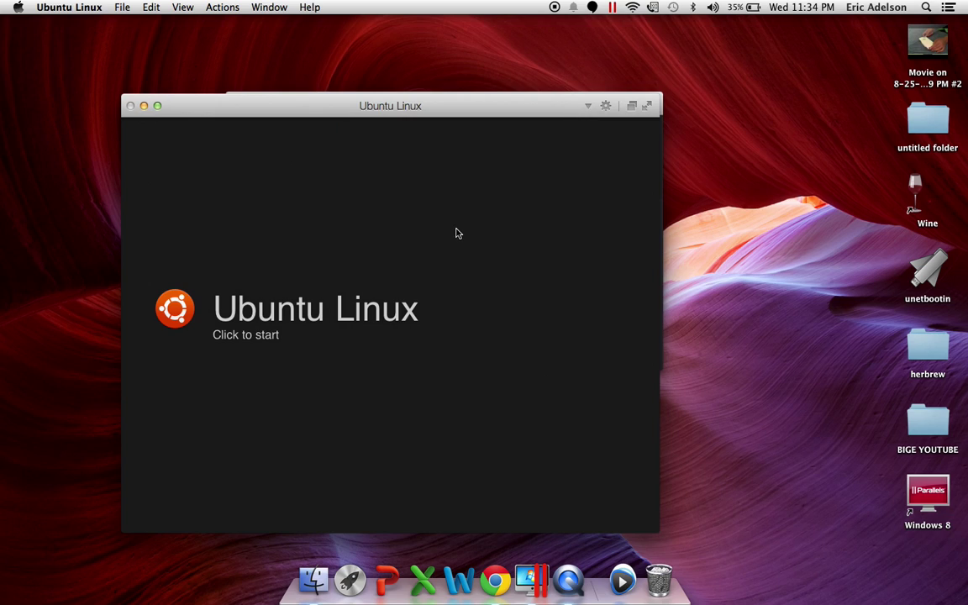
{"action": "left_click", "coordinate": [460, 339]}
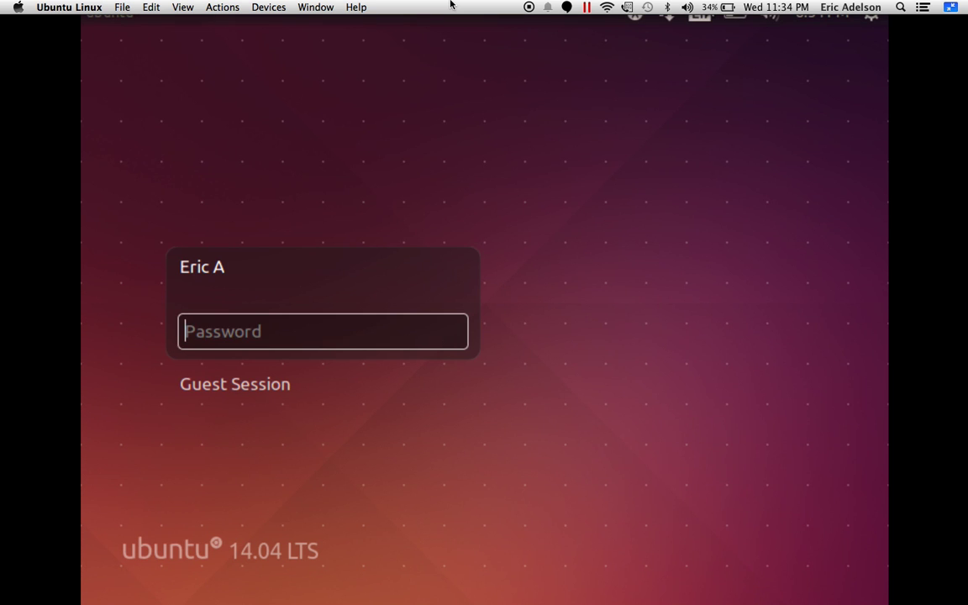
Log in to Ubuntu with the account password and cancel the system problem report prompt
{"action": "type", "text": "a"}
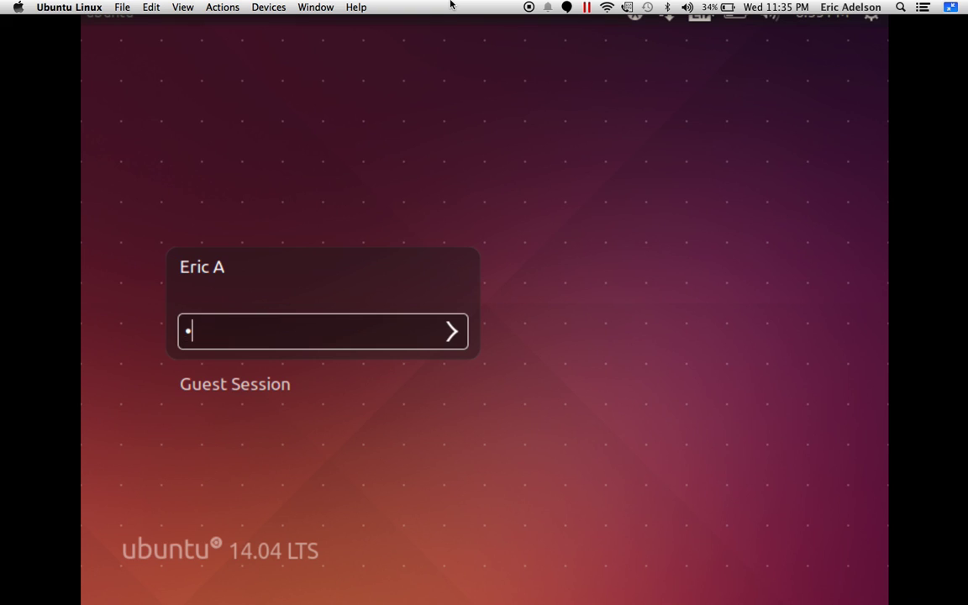
{"action": "type", "text": "aaaaaaa"}
{"action": "key", "text": "Return"}
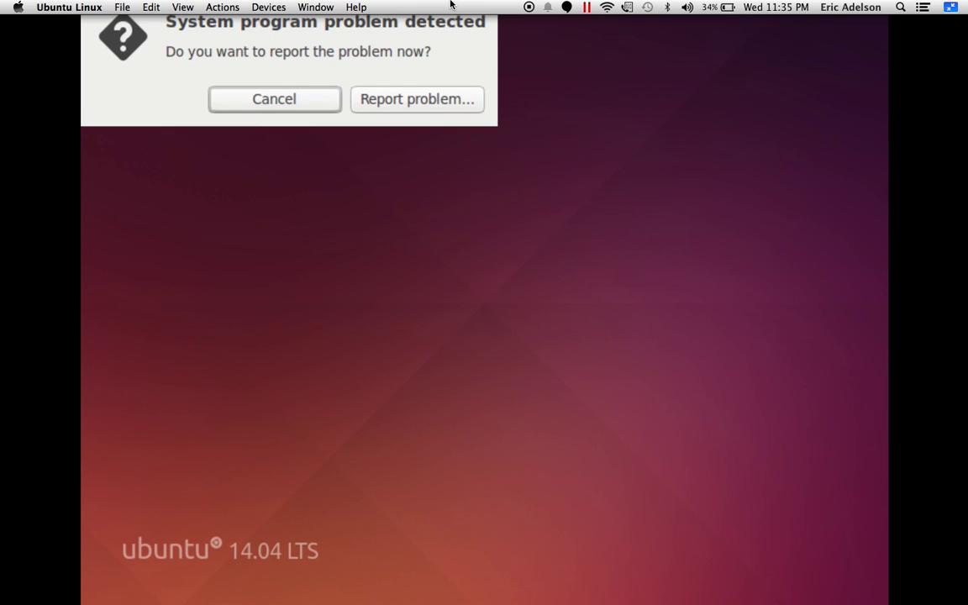
{"action": "left_click", "coordinate": [298, 101]}
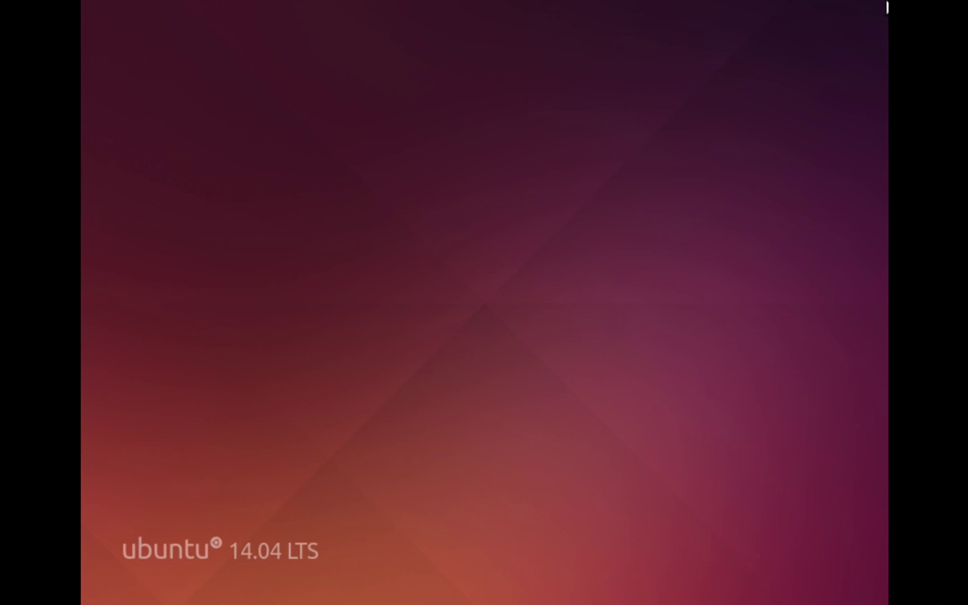
Try the top panel's session options and date/calendar menus, then bring up the dash
{"action": "left_click", "coordinate": [887, 9]}
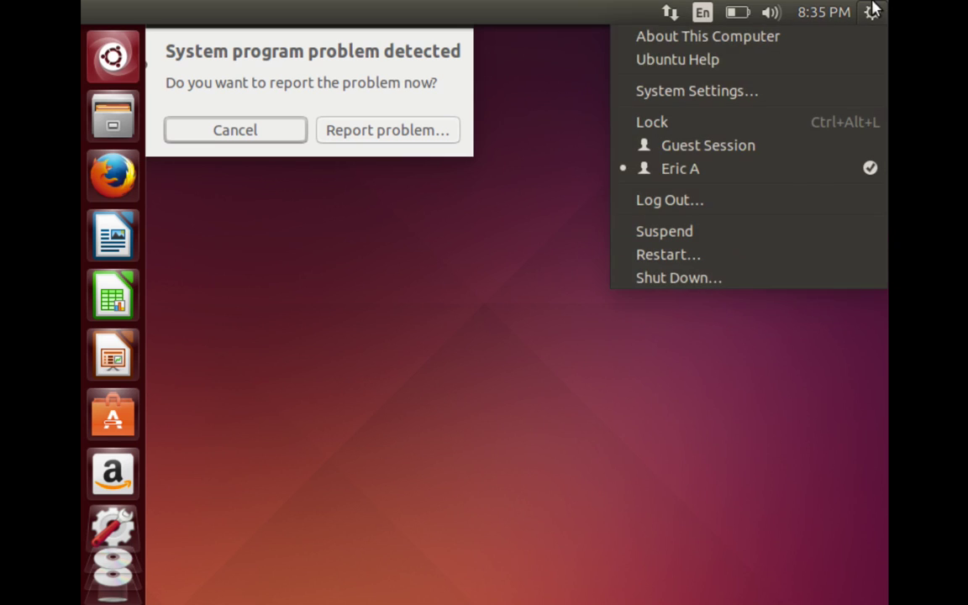
{"action": "key", "text": "Left"}
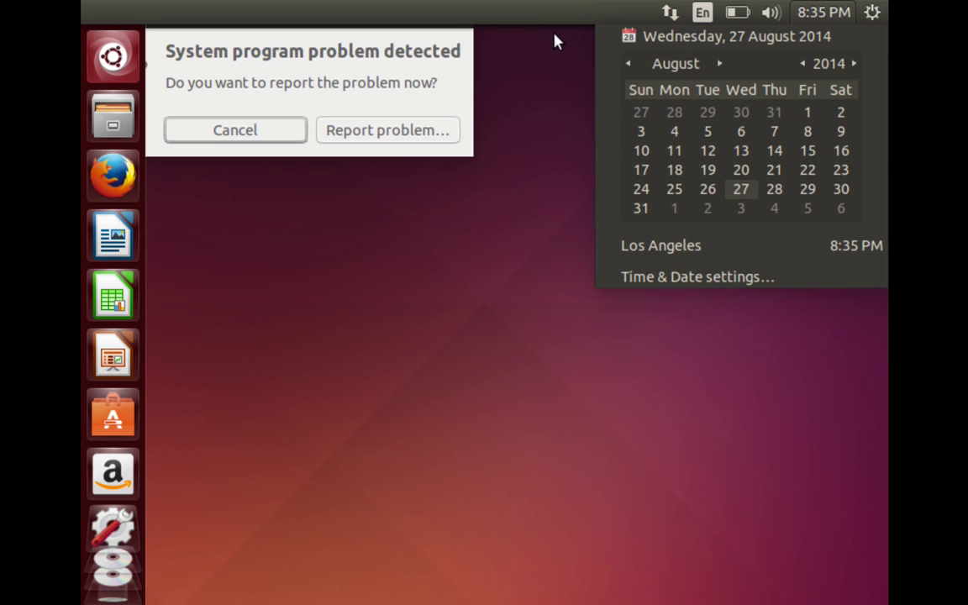
{"action": "left_click", "coordinate": [554, 40]}
{"action": "key", "text": "super"}
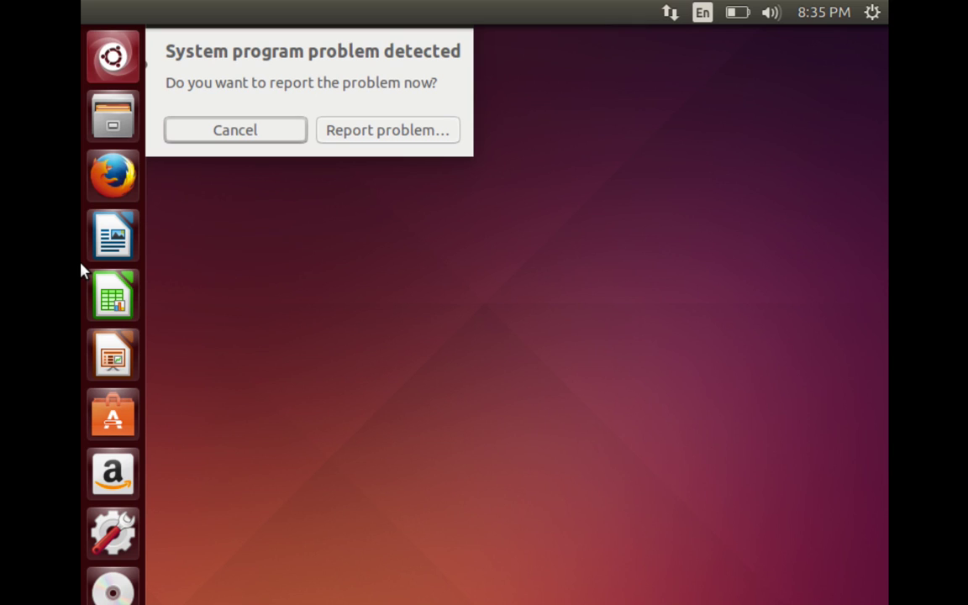
Dismiss the leftover system problem dialog and bring up Ubuntu's gear session menu
{"action": "key", "text": "Escape"}
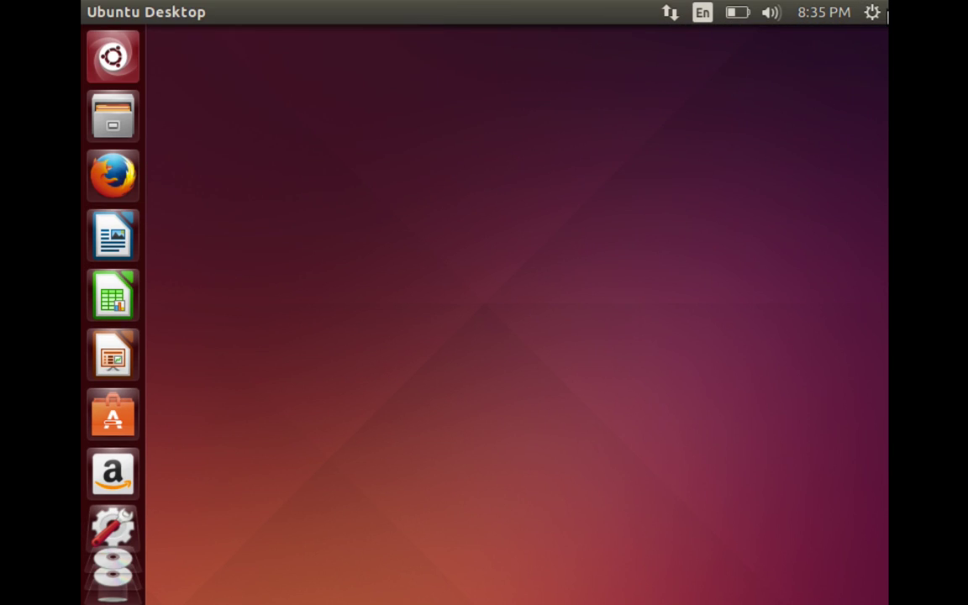
{"action": "left_click", "coordinate": [886, 13]}
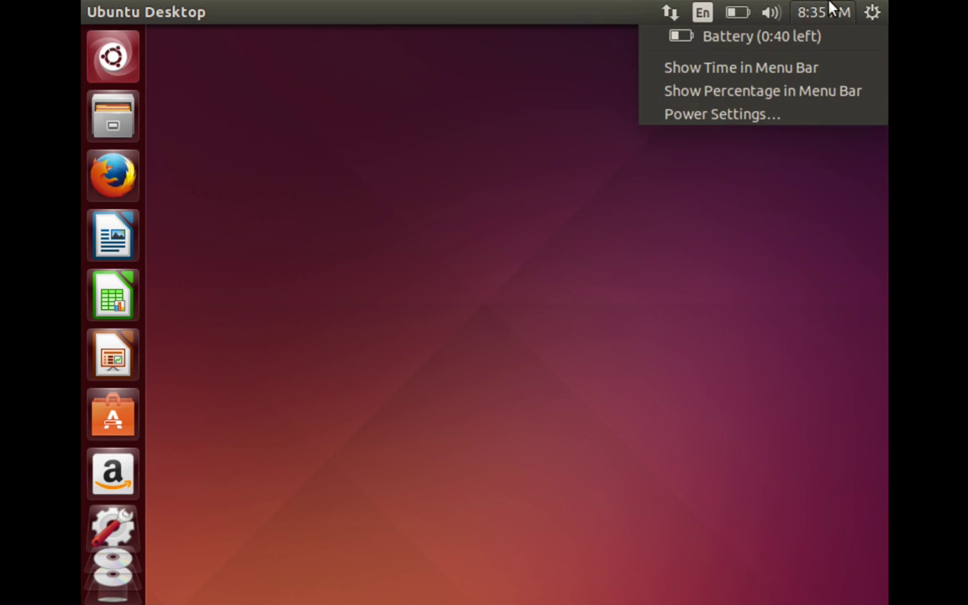
{"action": "mouse_move", "coordinate": [887, 10]}
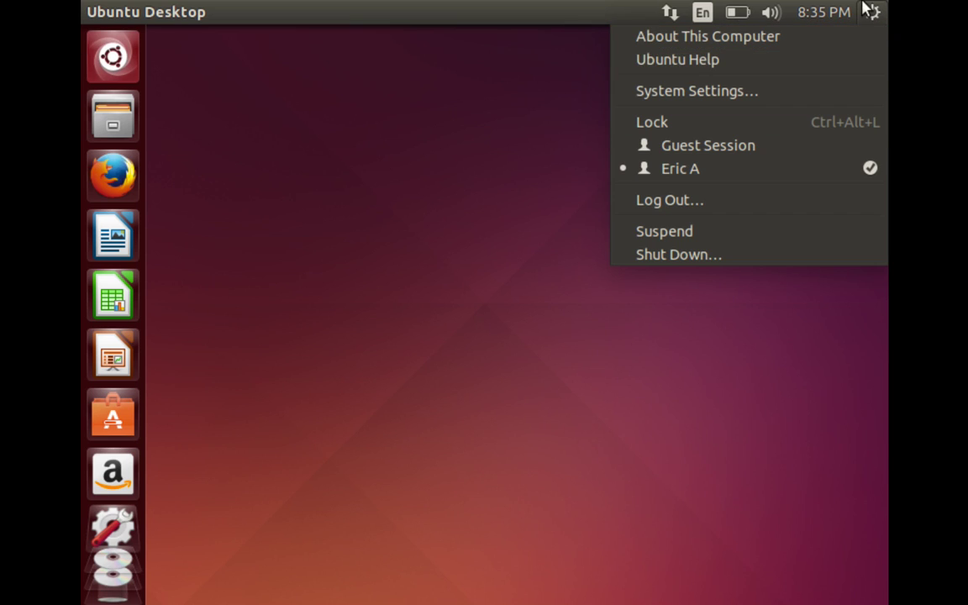
{"action": "left_click", "coordinate": [187, 450]}
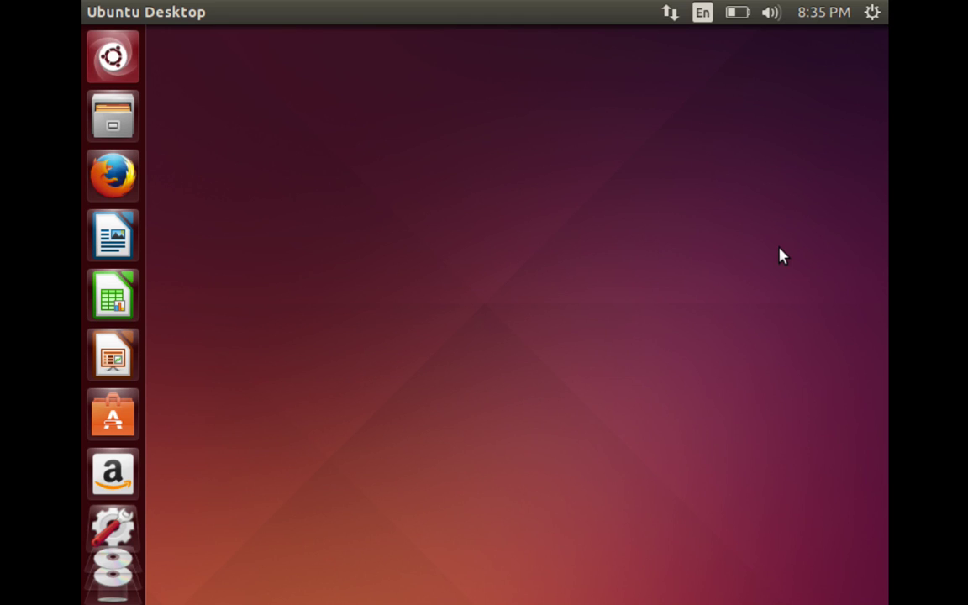
{"action": "left_click", "coordinate": [873, 12]}
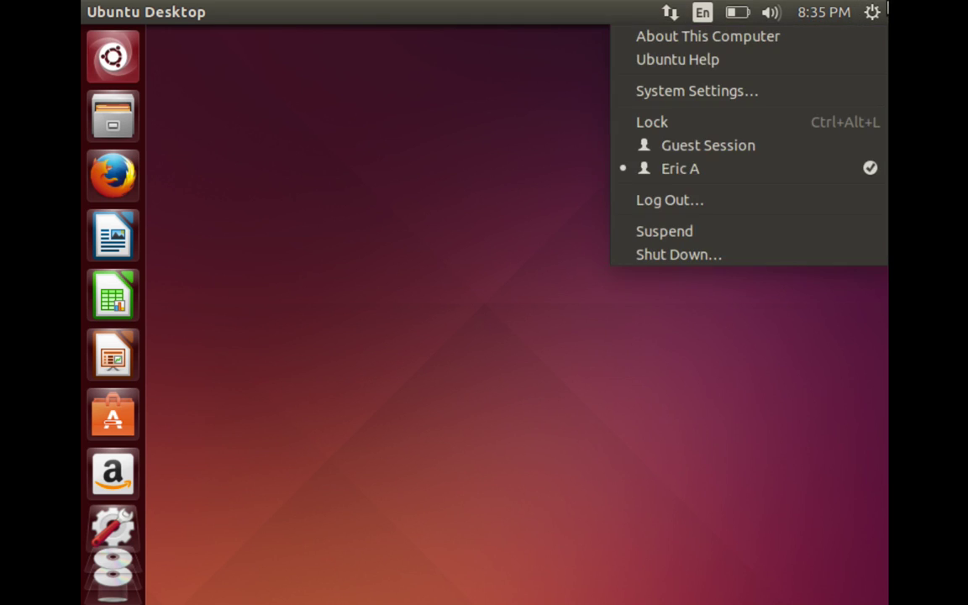
Shut down Ubuntu via Shut Down… in the top-panel gear menu, returning to Click to start
{"action": "left_click", "coordinate": [873, 12]}
{"action": "left_click", "coordinate": [872, 12]}
{"action": "left_click", "coordinate": [769, 267]}
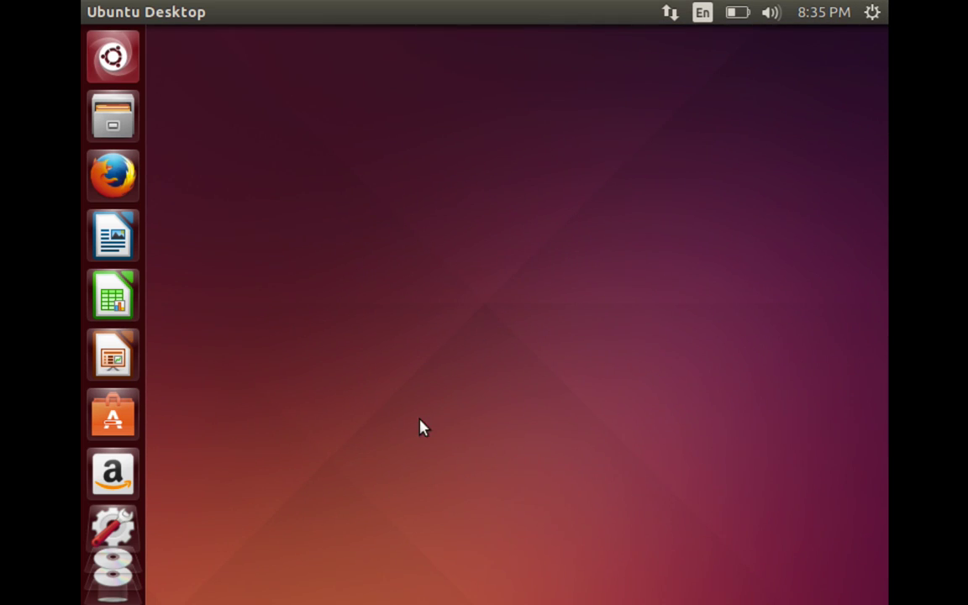
{"action": "left_click", "coordinate": [853, 9]}
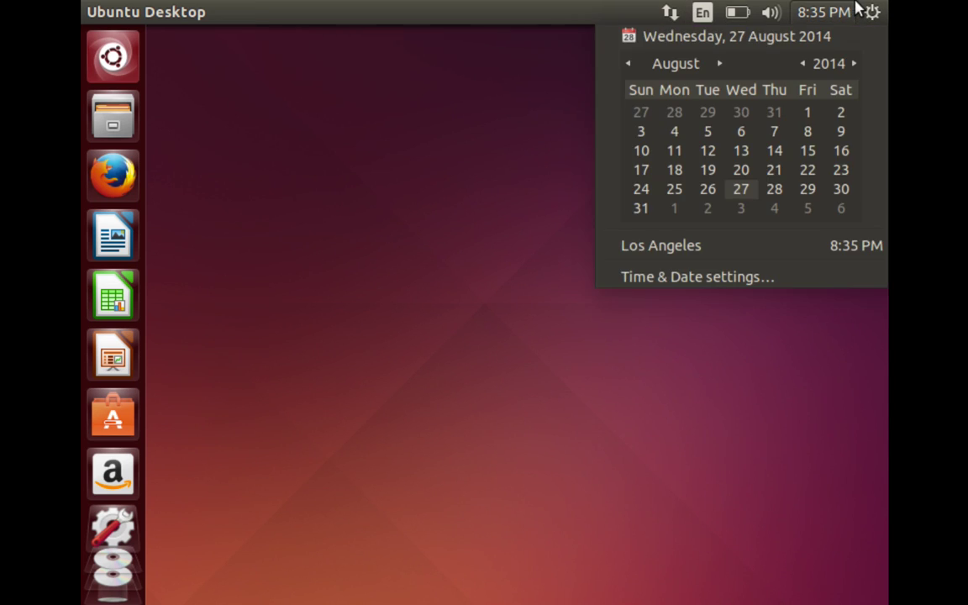
{"action": "left_click", "coordinate": [873, 12]}
{"action": "left_click", "coordinate": [873, 12]}
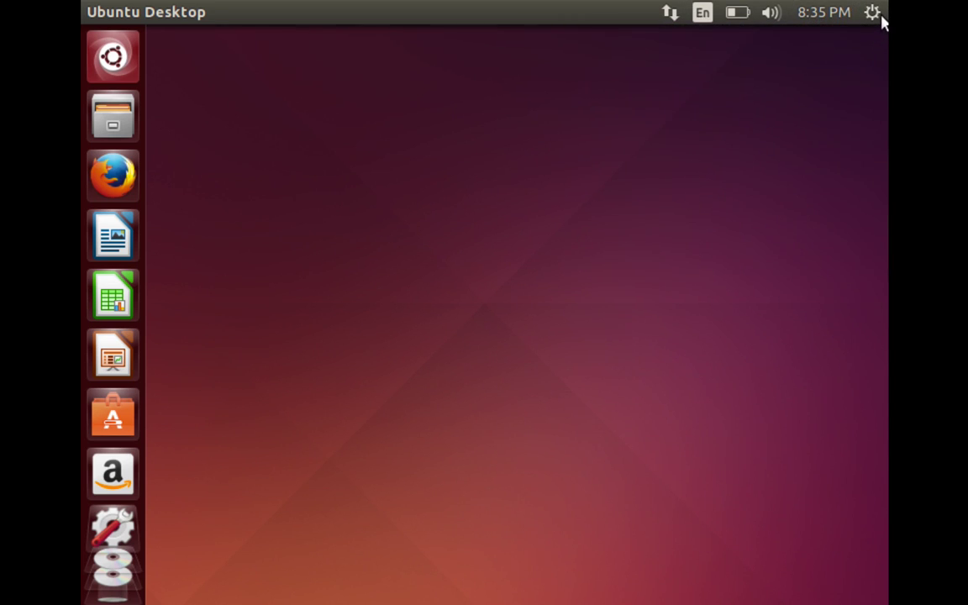
{"action": "left_click", "coordinate": [875, 16]}
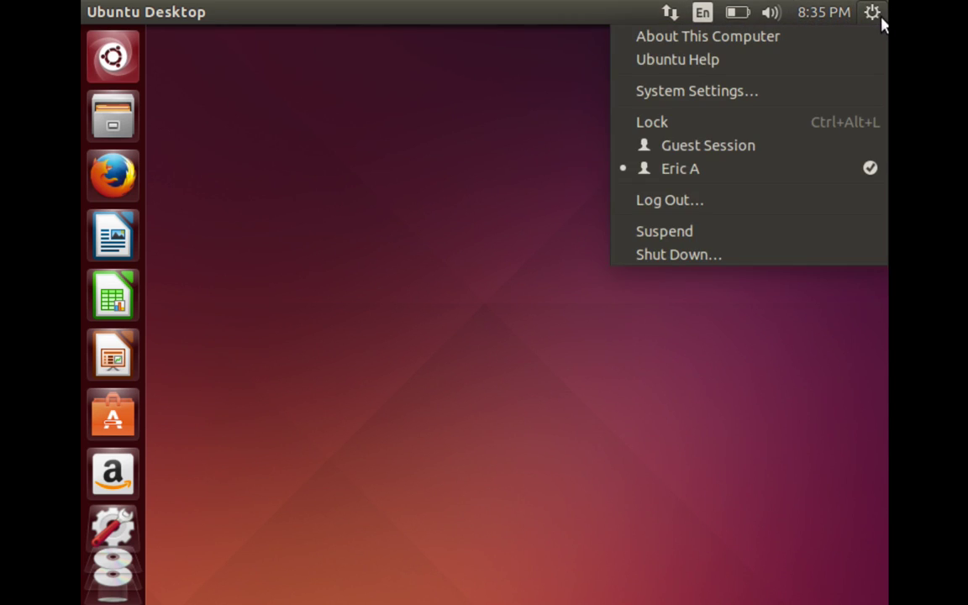
{"action": "left_click", "coordinate": [848, 255]}
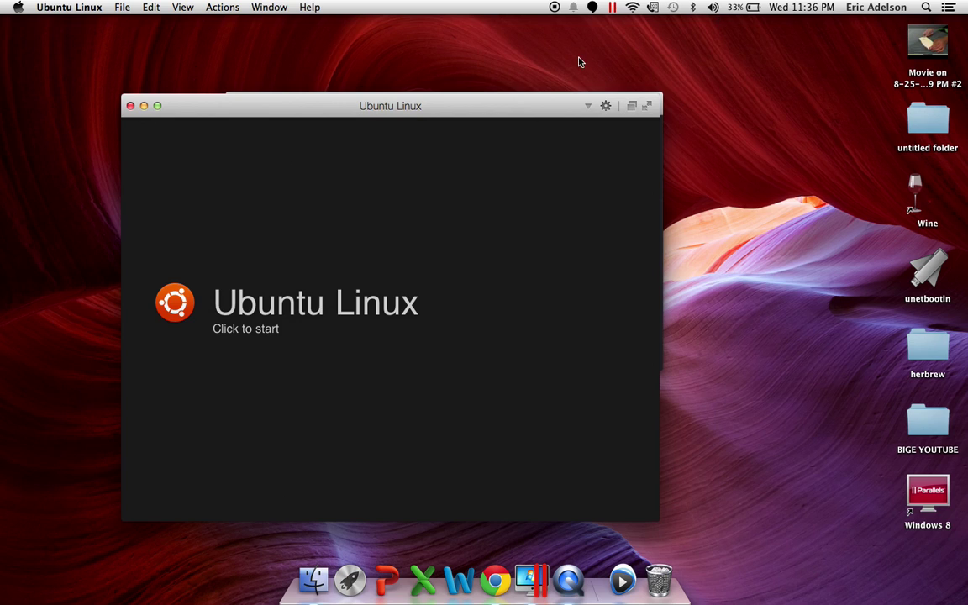
Close the powered-off Ubuntu Linux window and the Control Center, leaving the bare Mac desktop
{"action": "left_click", "coordinate": [131, 107]}
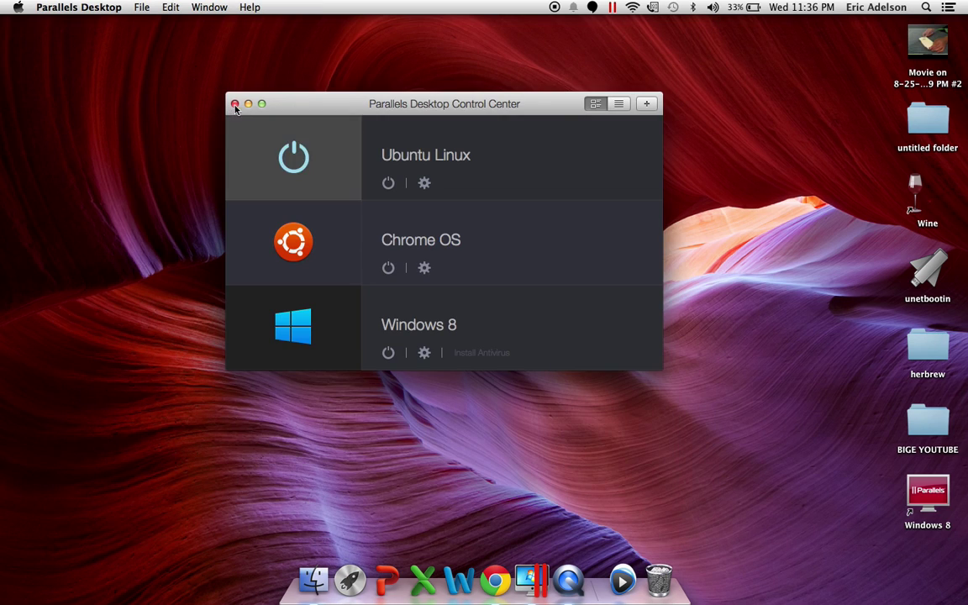
{"action": "left_click", "coordinate": [235, 104]}
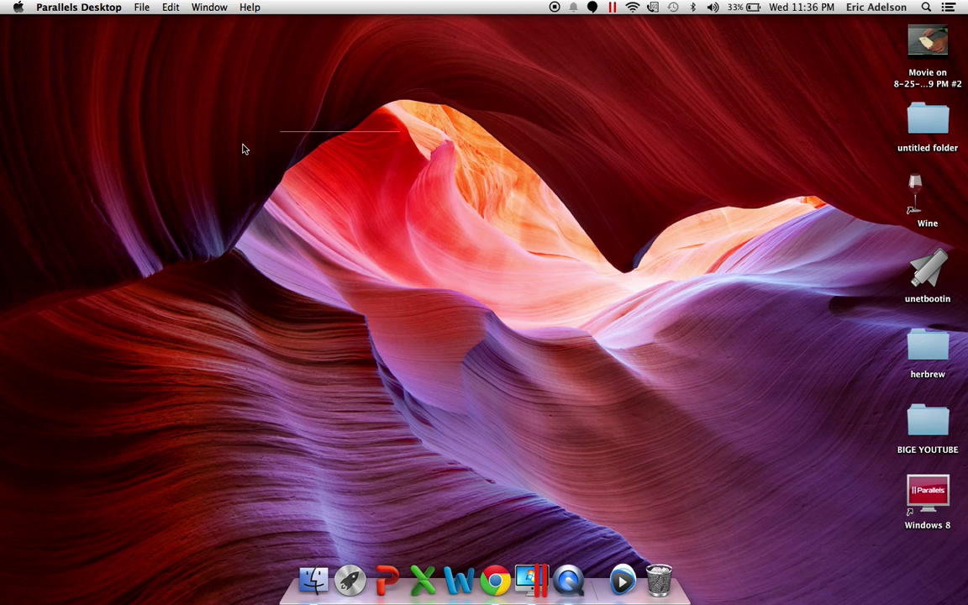
{"action": "left_click_drag", "start_coordinate": [360, 119], "coordinate": [582, 179]}
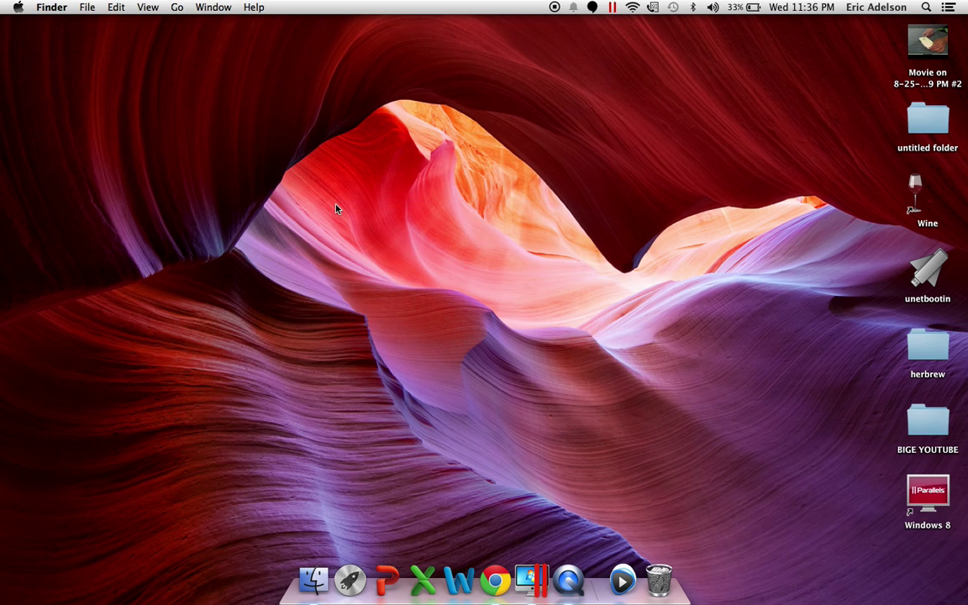